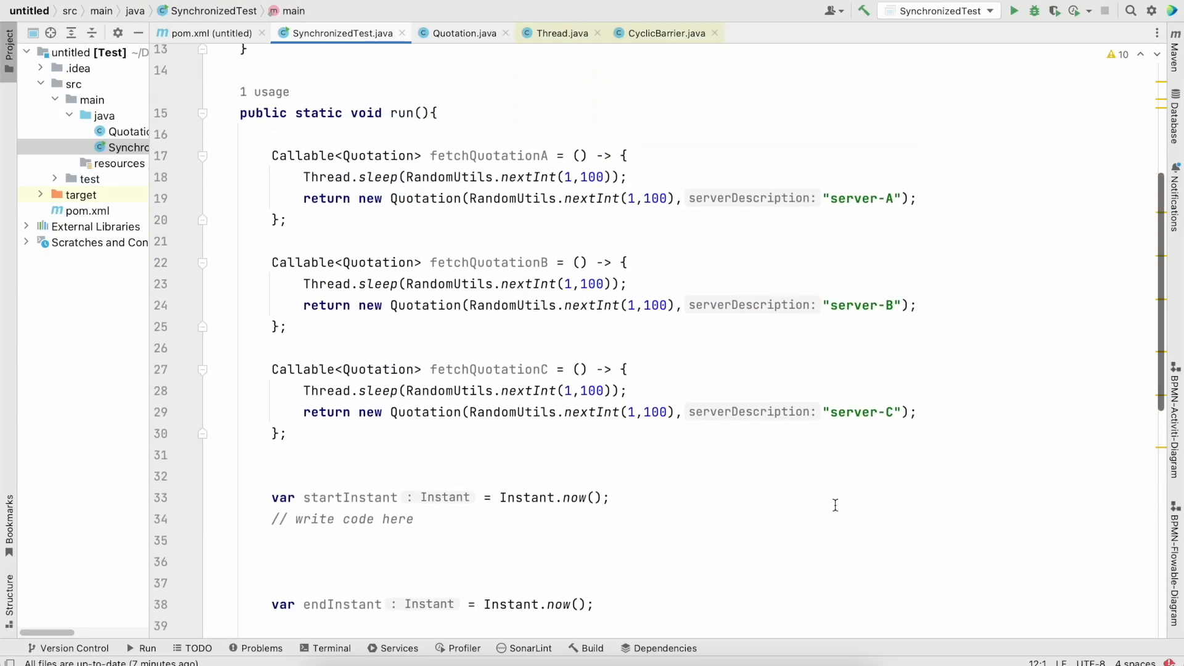
pyautogui.scroll(3, 835, 503)
pyautogui.scroll(3, 834, 503)
pyautogui.scroll(-3, 835, 503)
pyautogui.scroll(-2, 834, 503)
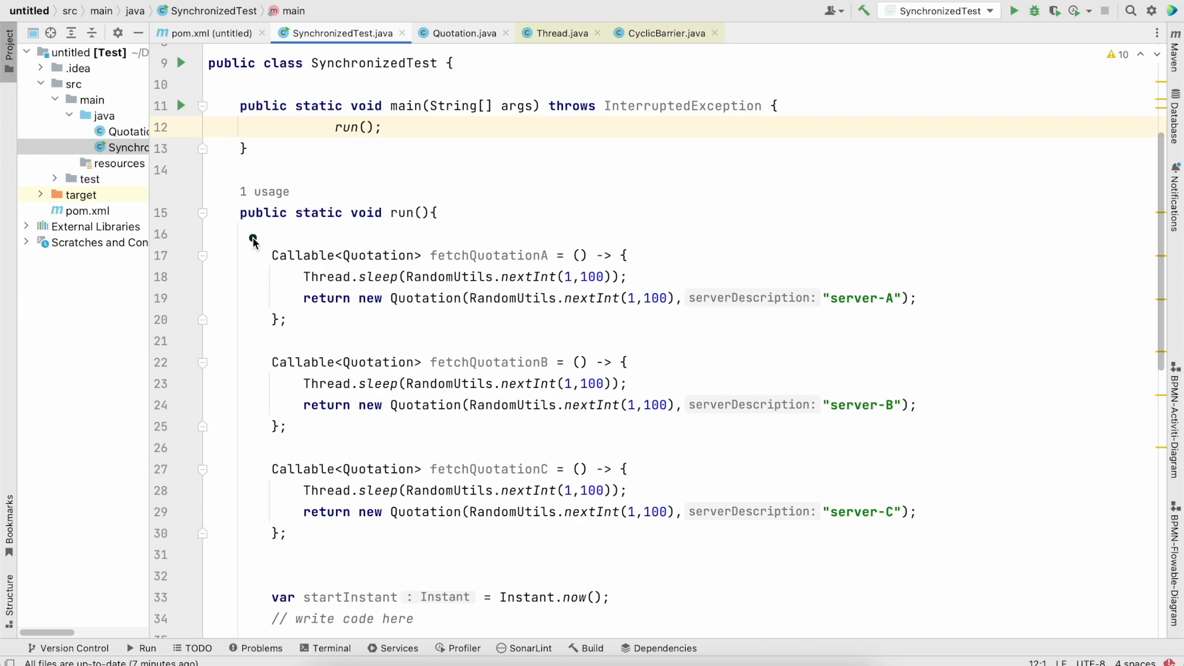
pyautogui.click(255, 248)
pyautogui.moveTo(256, 242); pyautogui.dragTo(938, 331)
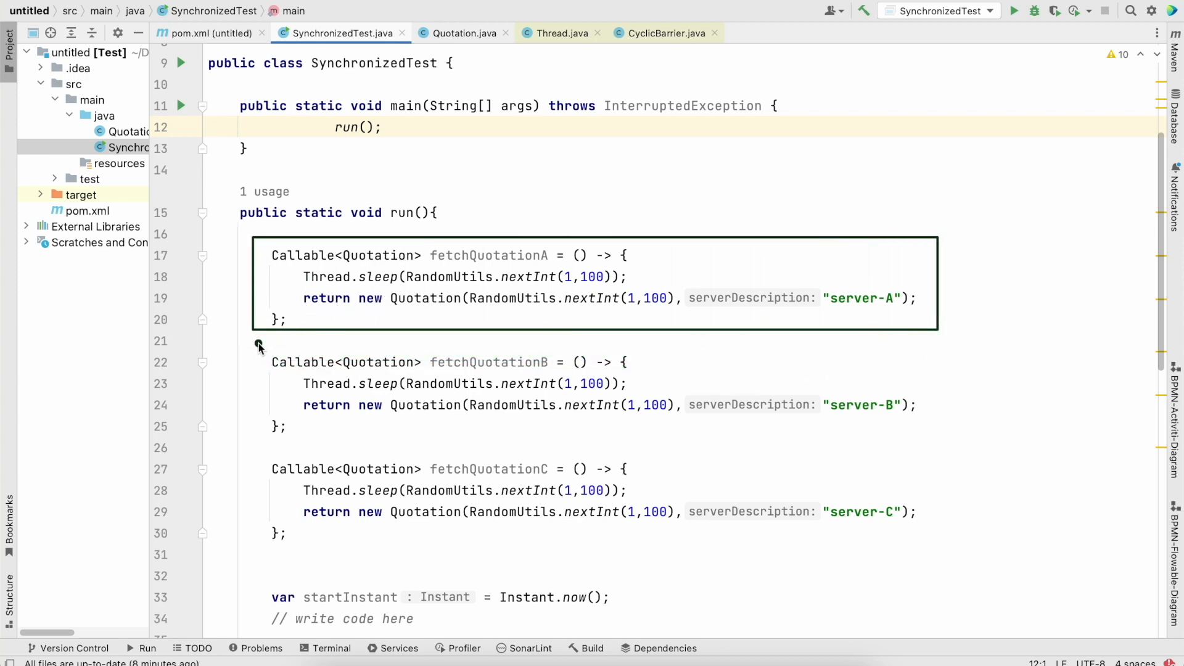
pyautogui.moveTo(259, 345); pyautogui.dragTo(942, 449)
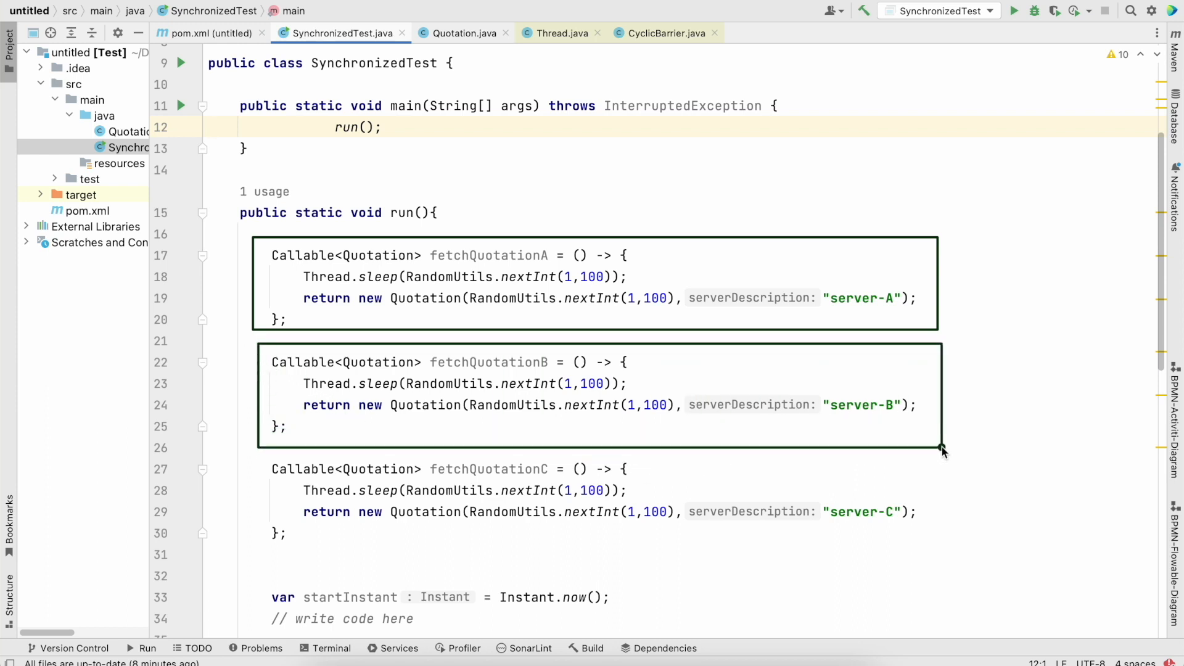
pyautogui.moveTo(259, 454)
pyautogui.mouseDown()
pyautogui.moveTo(686, 553)
pyautogui.moveTo(954, 557)
pyautogui.mouseUp()
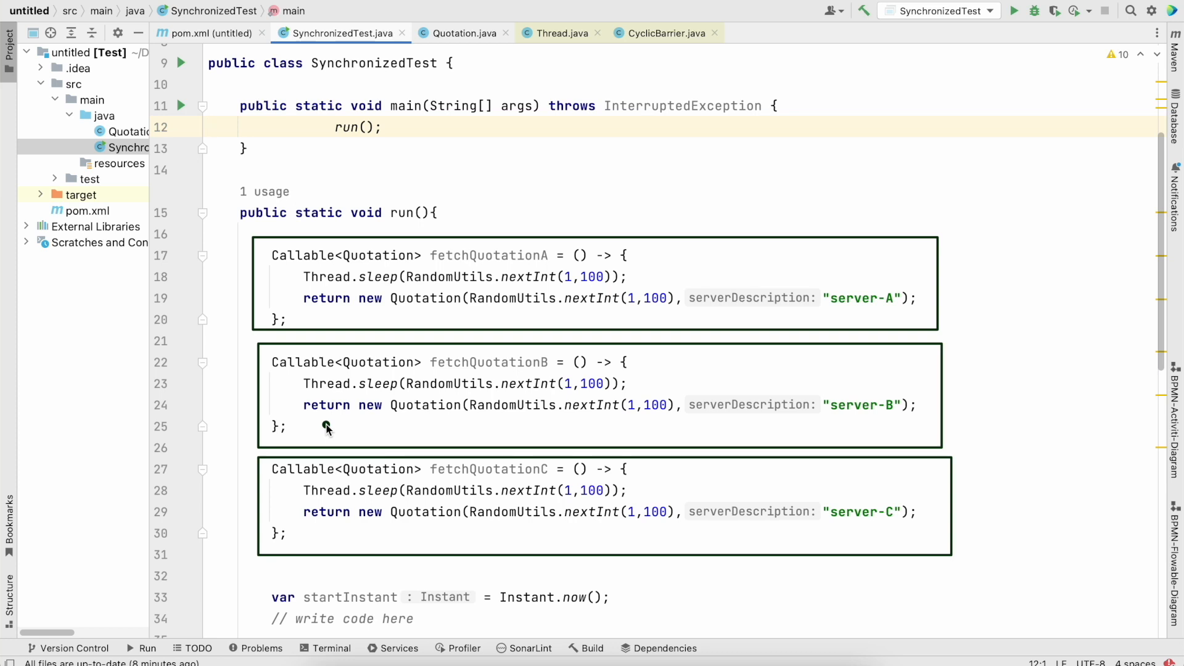
pyautogui.scroll(-3, 326, 427)
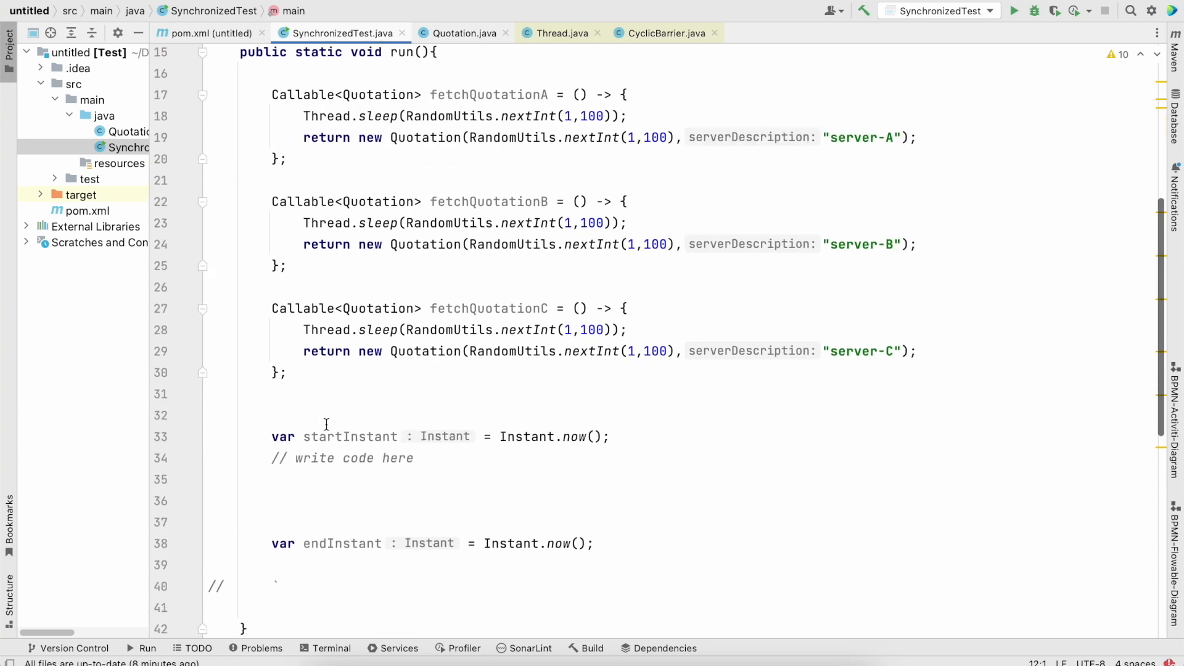
pyautogui.scroll(-3, 326, 426)
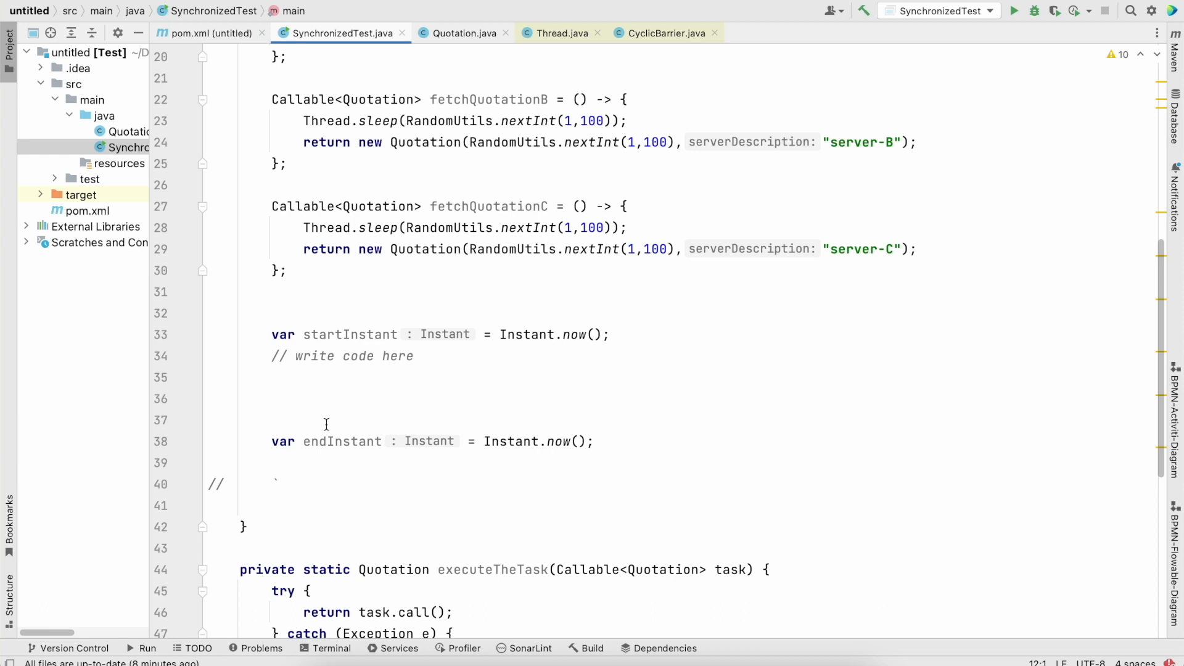
# - Below the comment, start List.of( with fetchQuotationA pasted three times as arguments
pyautogui.click(430, 357)
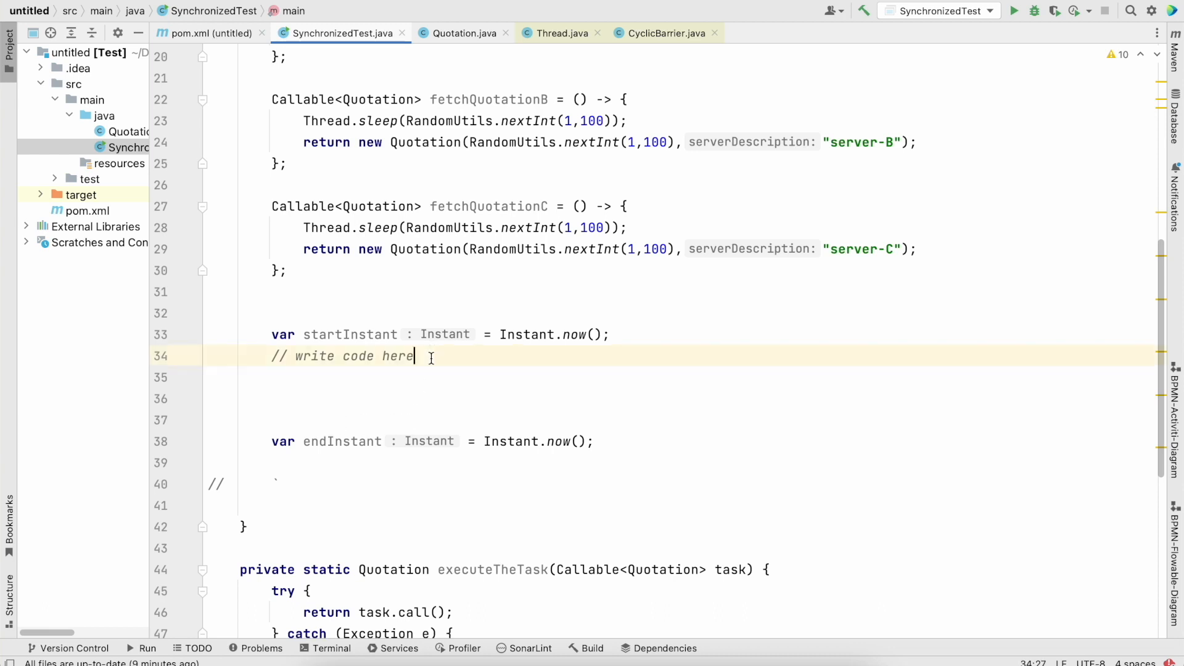
pyautogui.press('Return')
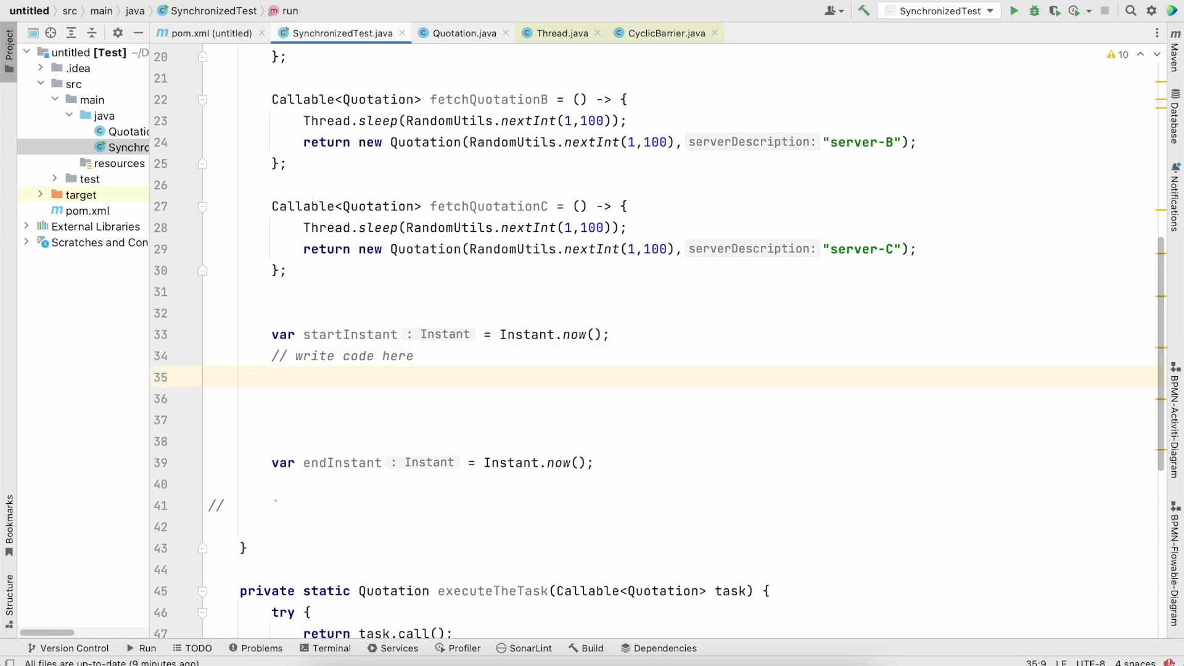
pyautogui.scroll(5, 592, 371)
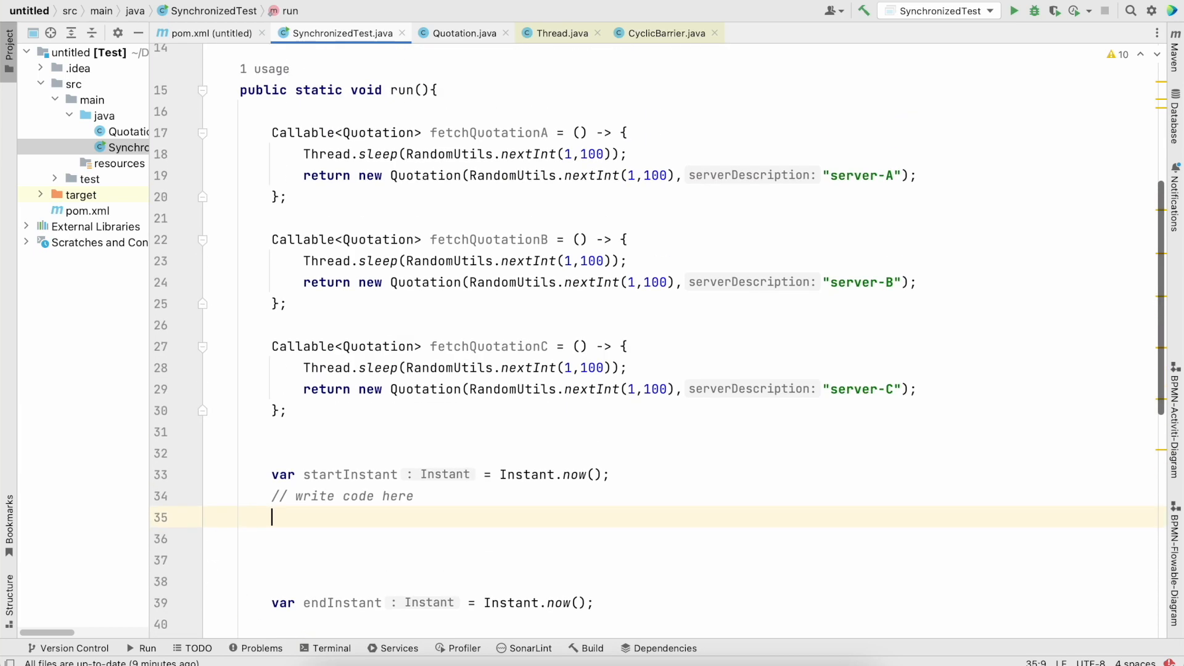
pyautogui.scroll(3, 592, 371)
pyautogui.doubleClick(490, 167)
pyautogui.hotkey('ctrl', 'c')
pyautogui.scroll(-3, 463, 370)
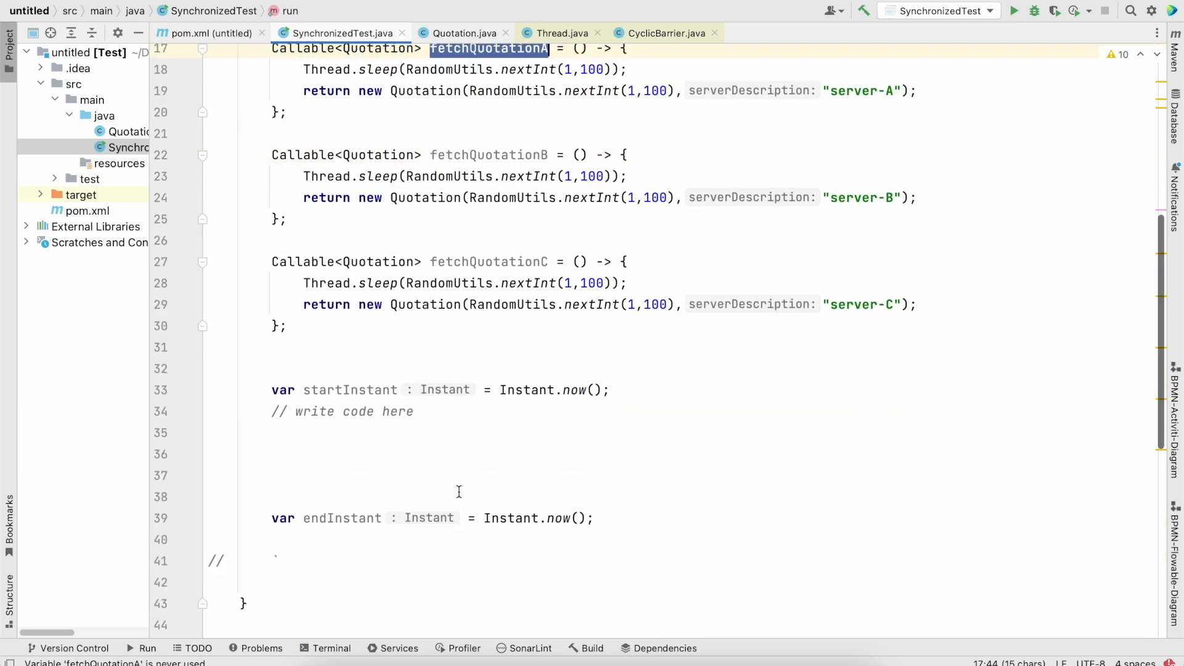
pyautogui.click(305, 441)
pyautogui.write('List')
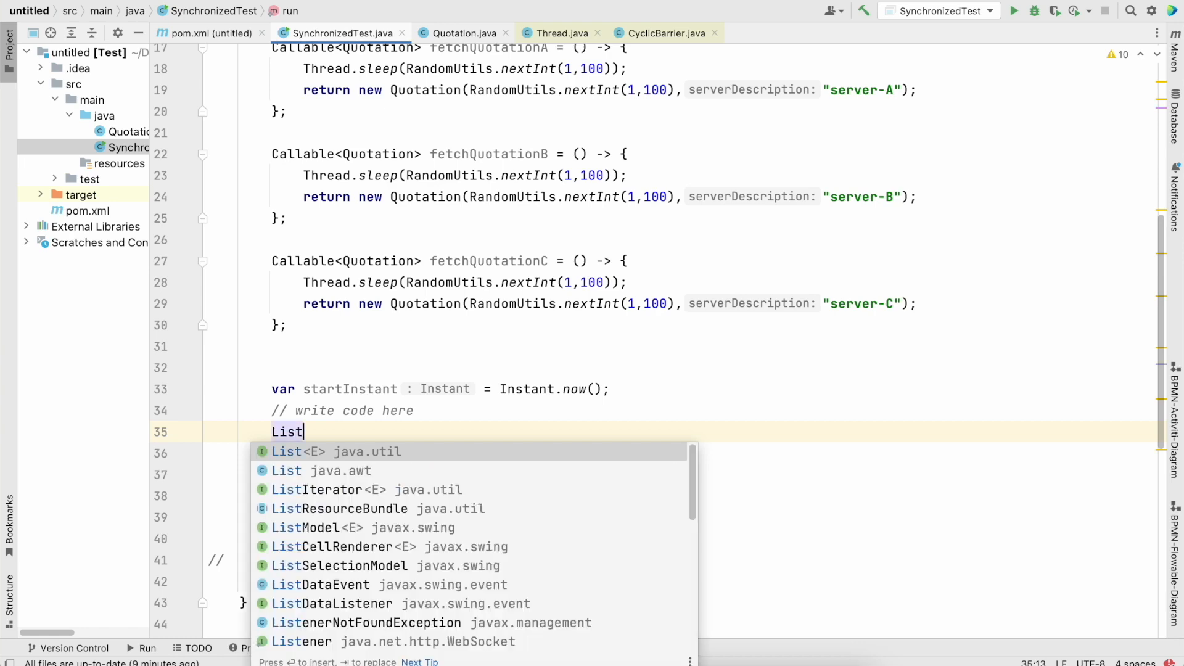
pyautogui.write('.of(')
pyautogui.hotkey('ctrl', 'v')
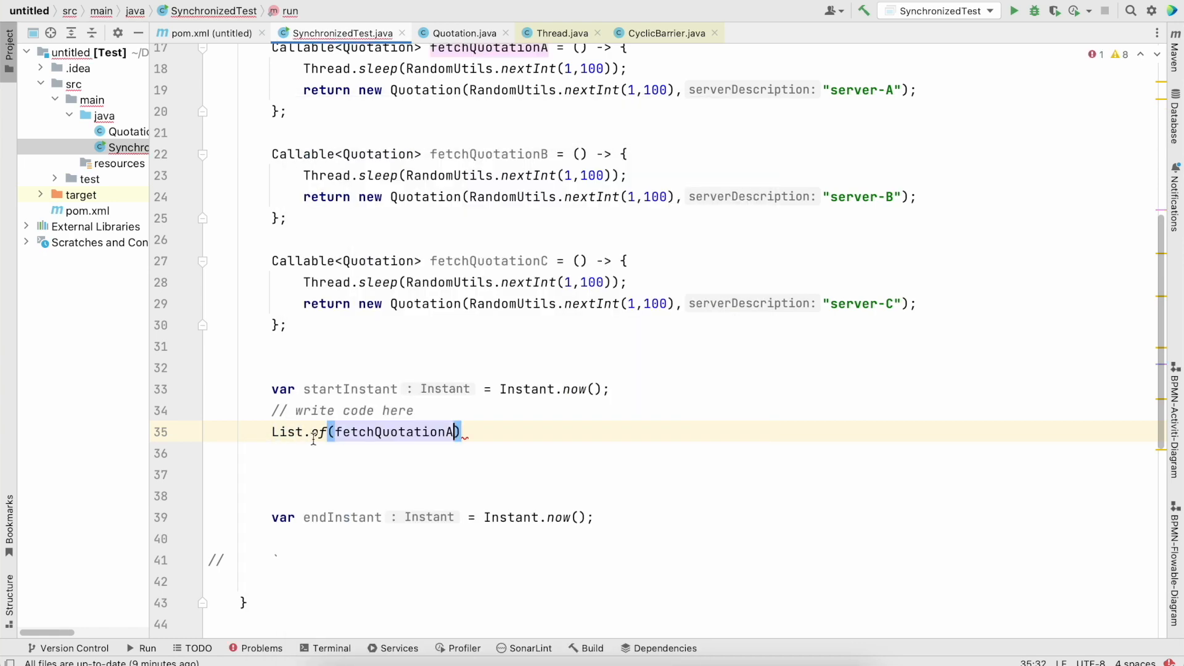
pyautogui.write(',')
pyautogui.hotkey('ctrl', 'v')
pyautogui.write(',')
pyautogui.hotkey('ctrl', 'v')
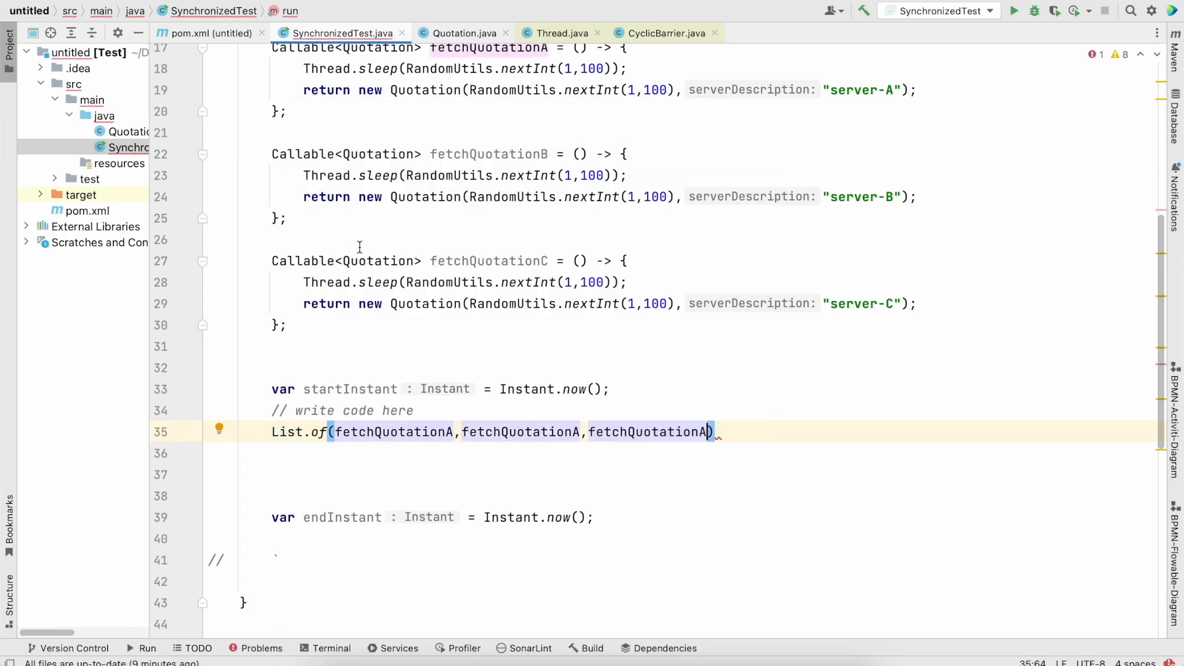
pyautogui.scroll(1, 463, 371)
# - Replace the second and third arguments with fetchQuotationB and fetchQuotationC and end the statement with ';'
pyautogui.doubleClick(489, 189)
pyautogui.hotkey('ctrl', 'c')
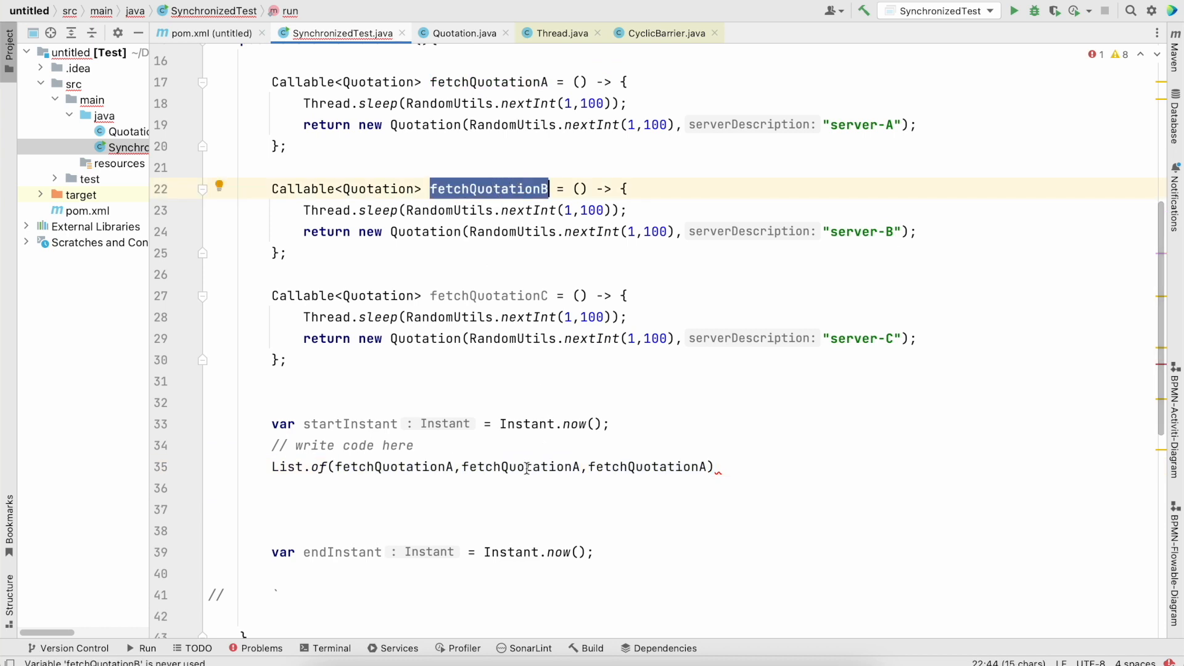
pyautogui.doubleClick(524, 467)
pyautogui.hotkey('ctrl', 'v')
pyautogui.doubleClick(489, 295)
pyautogui.hotkey('ctrl', 'c')
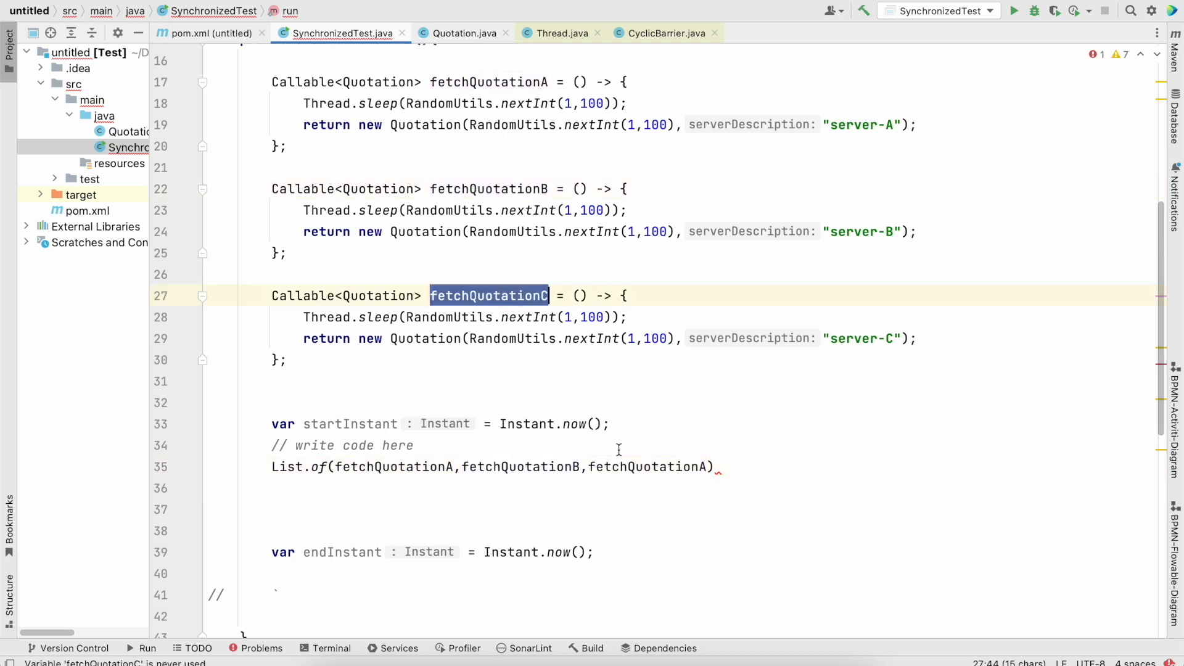
pyautogui.doubleClick(647, 467)
pyautogui.hotkey('ctrl', 'v')
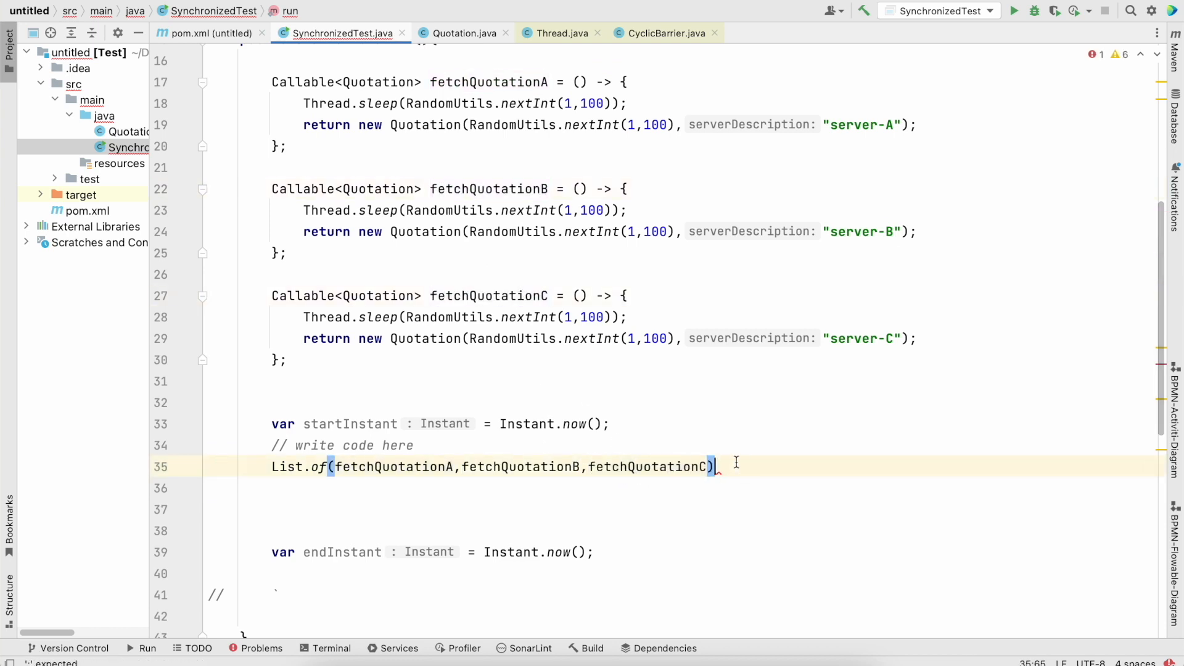
pyautogui.press('End')
pyautogui.write(';')
# - Assign the list to var taskList, then chain taskList.stream().min(task -> task.call())
pyautogui.click(273, 467)
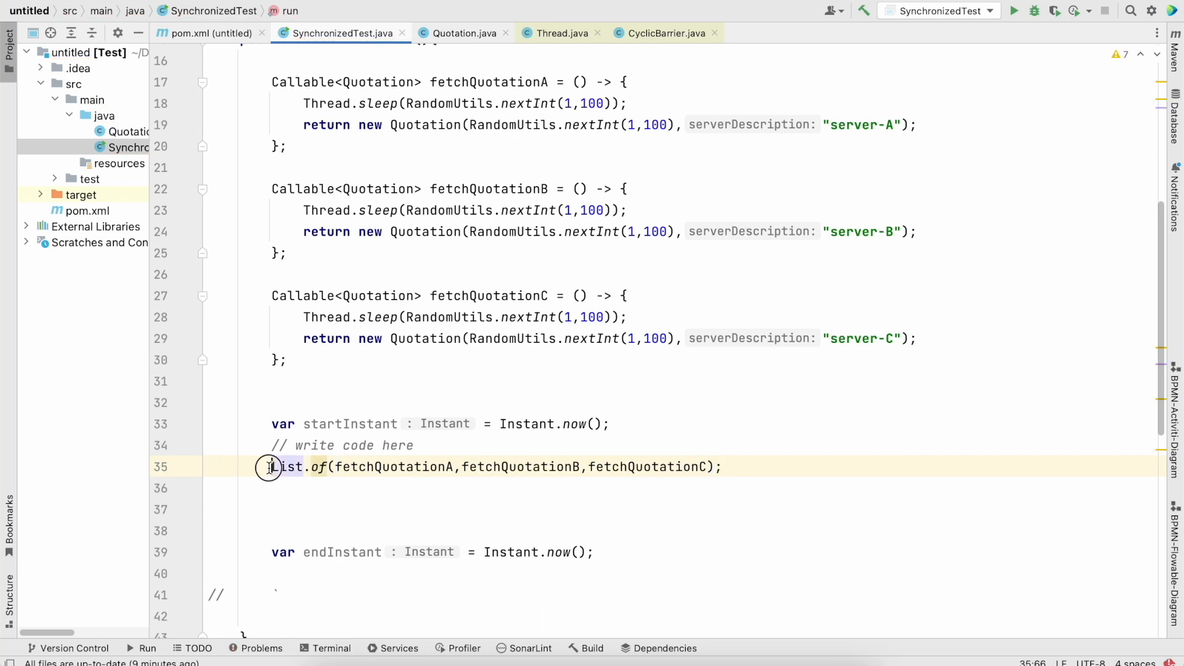
pyautogui.write('var taskList =')
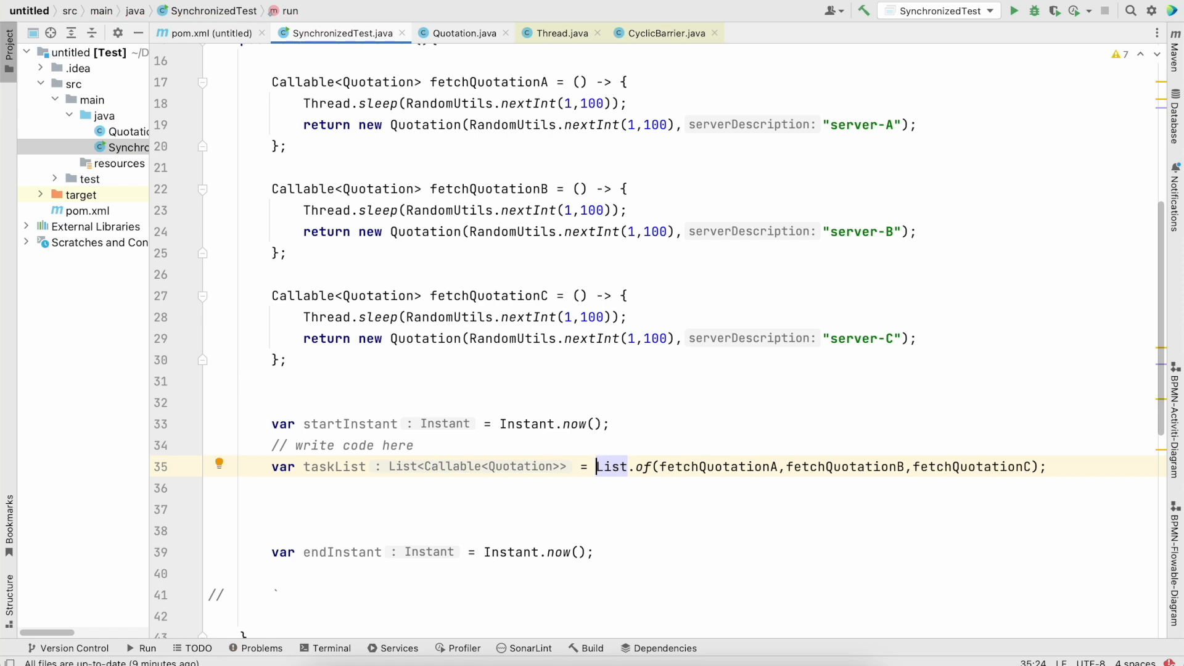
pyautogui.doubleClick(337, 467)
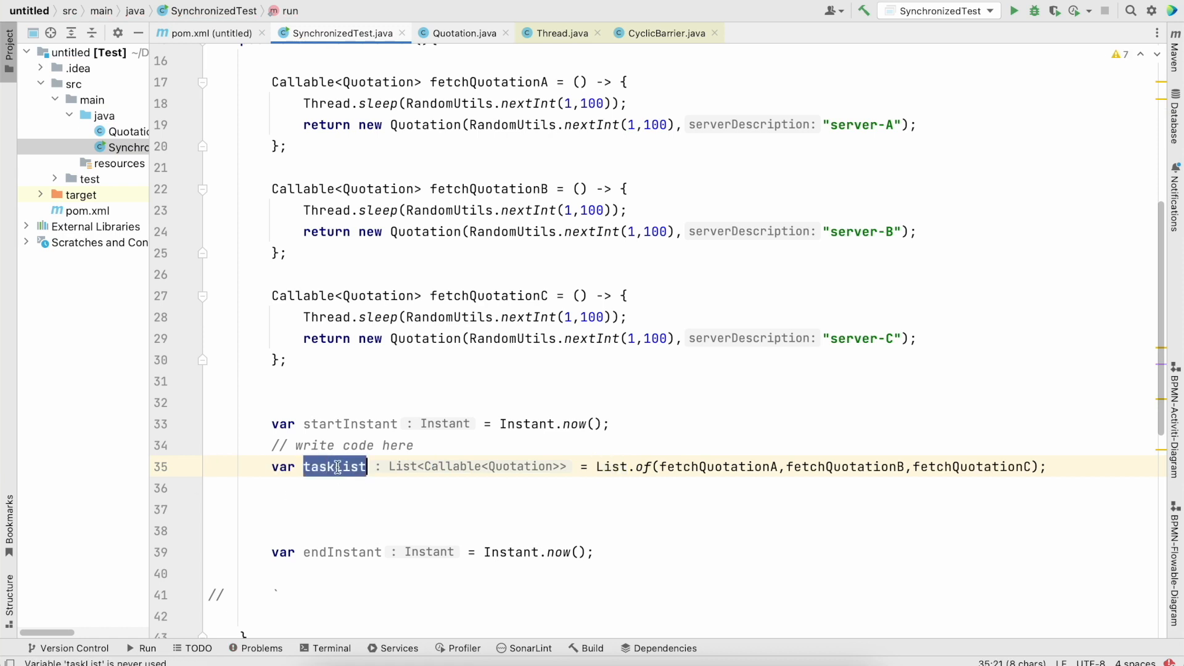
pyautogui.click(1055, 467)
pyautogui.press('Return')
pyautogui.write('taskList.')
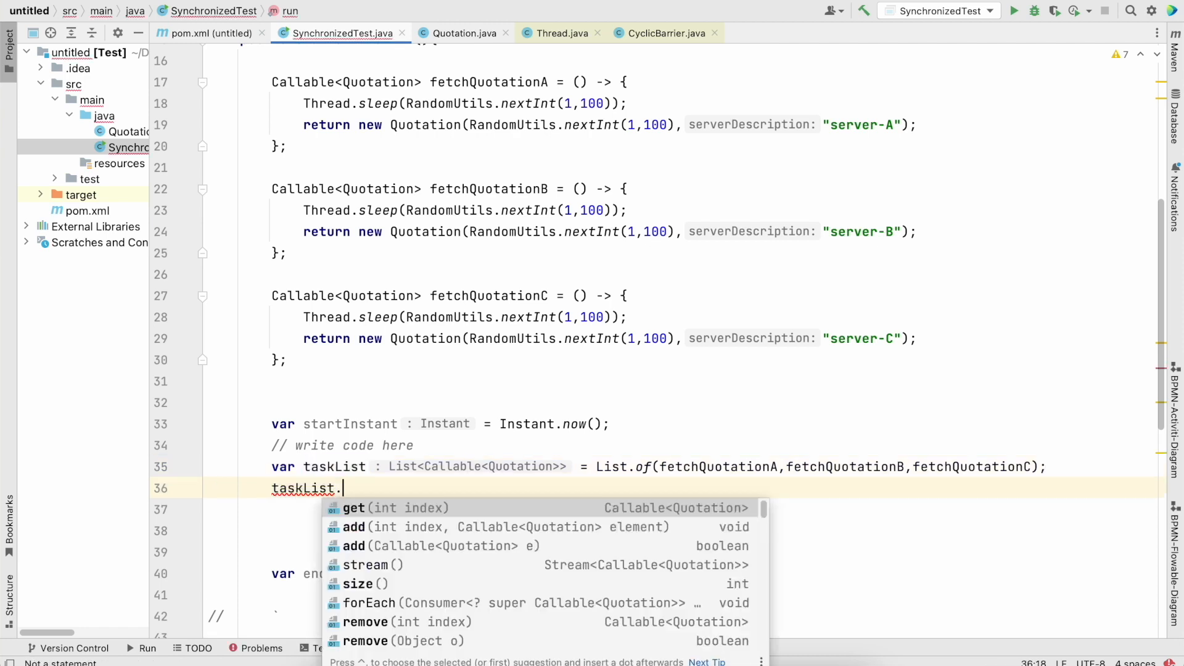
pyautogui.write('s')
pyautogui.press('Return')
pyautogui.press('Return')
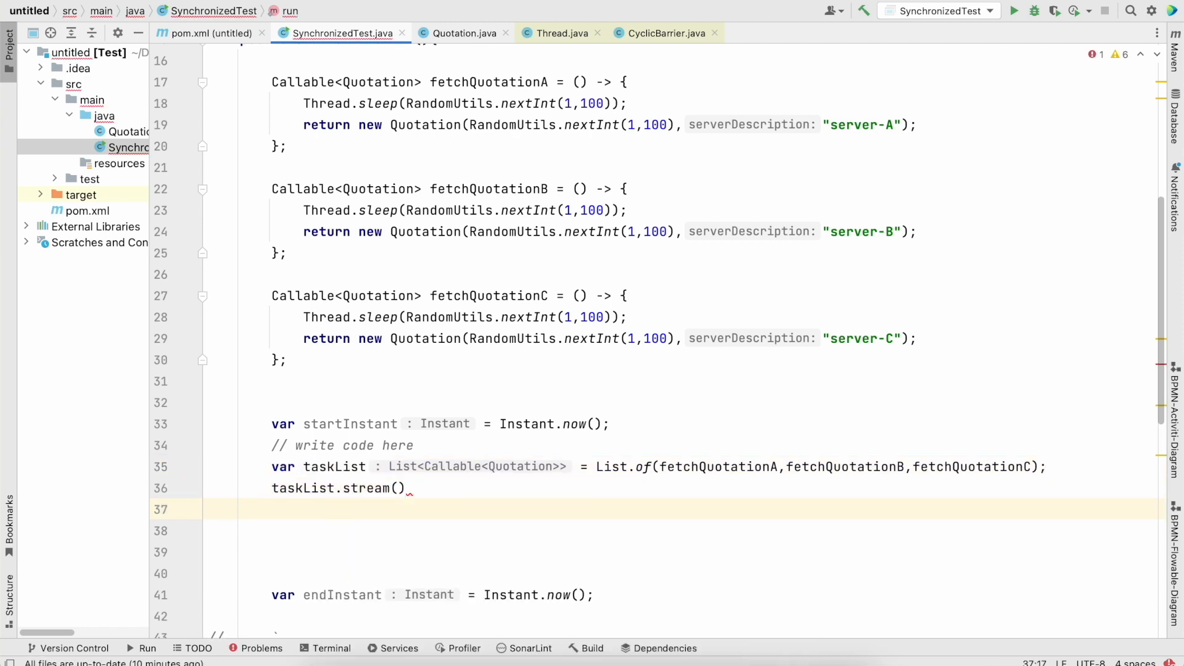
pyautogui.write('.min')
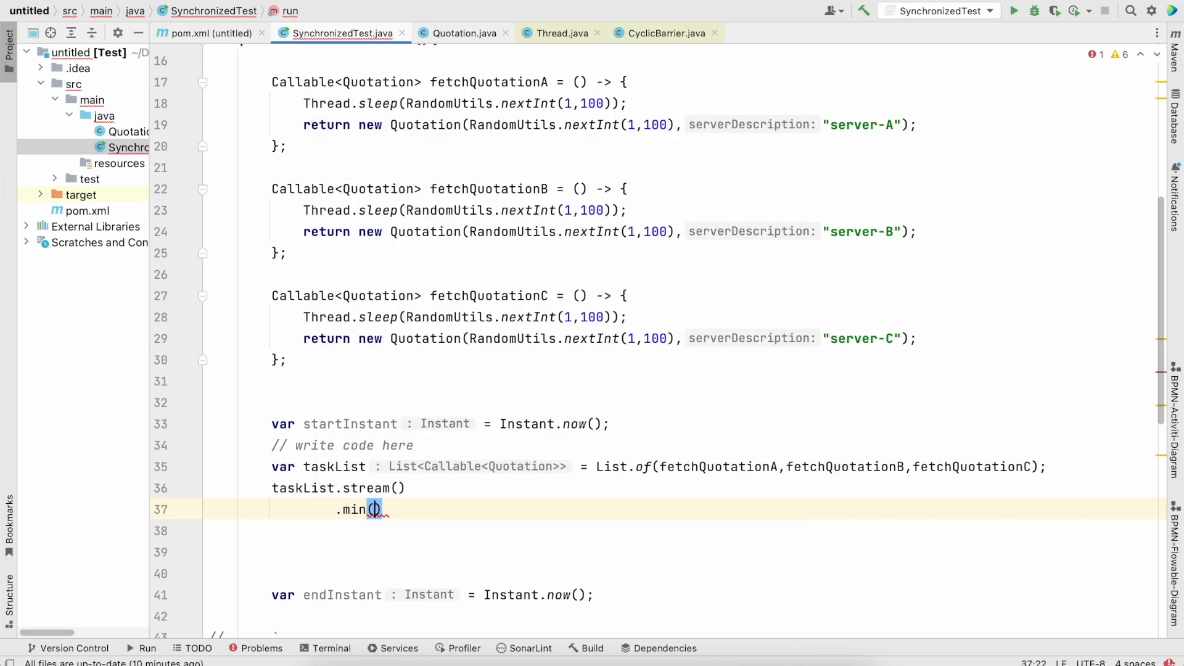
pyautogui.write('(task -> ')
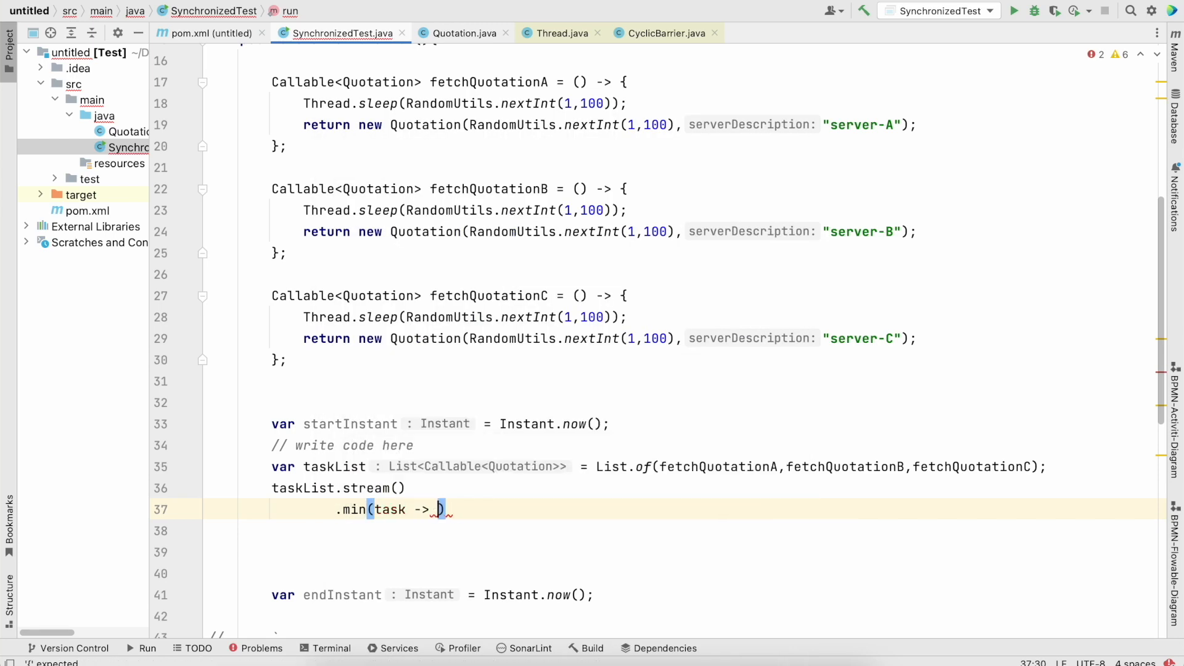
pyautogui.write('task.')
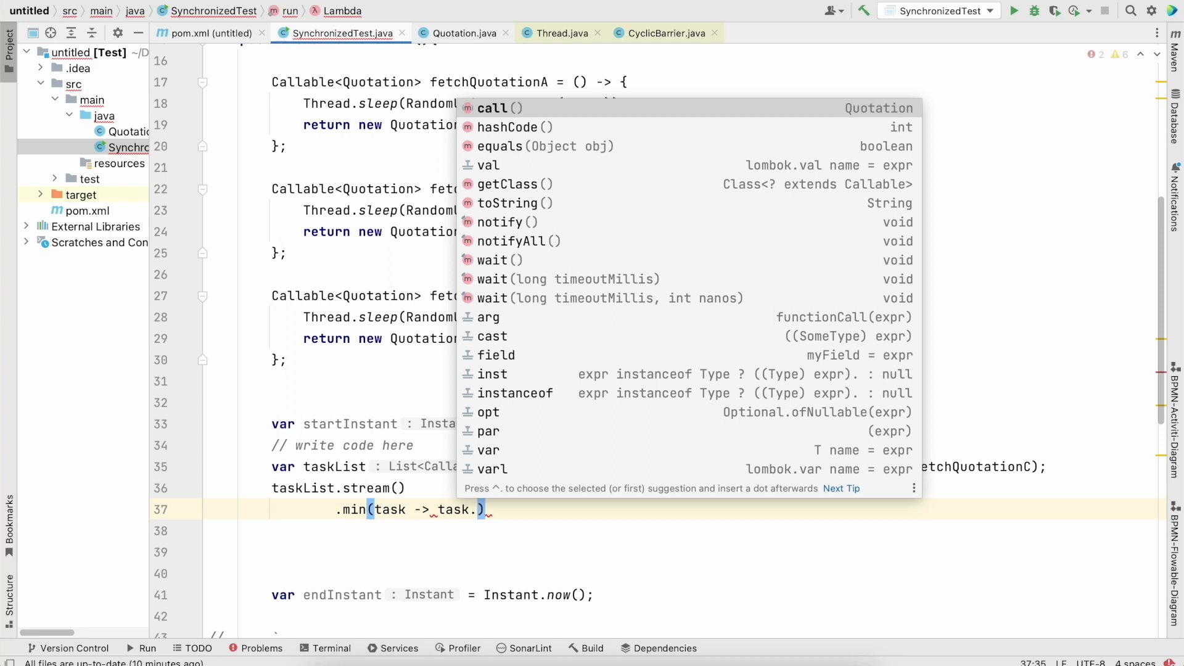
pyautogui.press('Return')
pyautogui.press('Down')
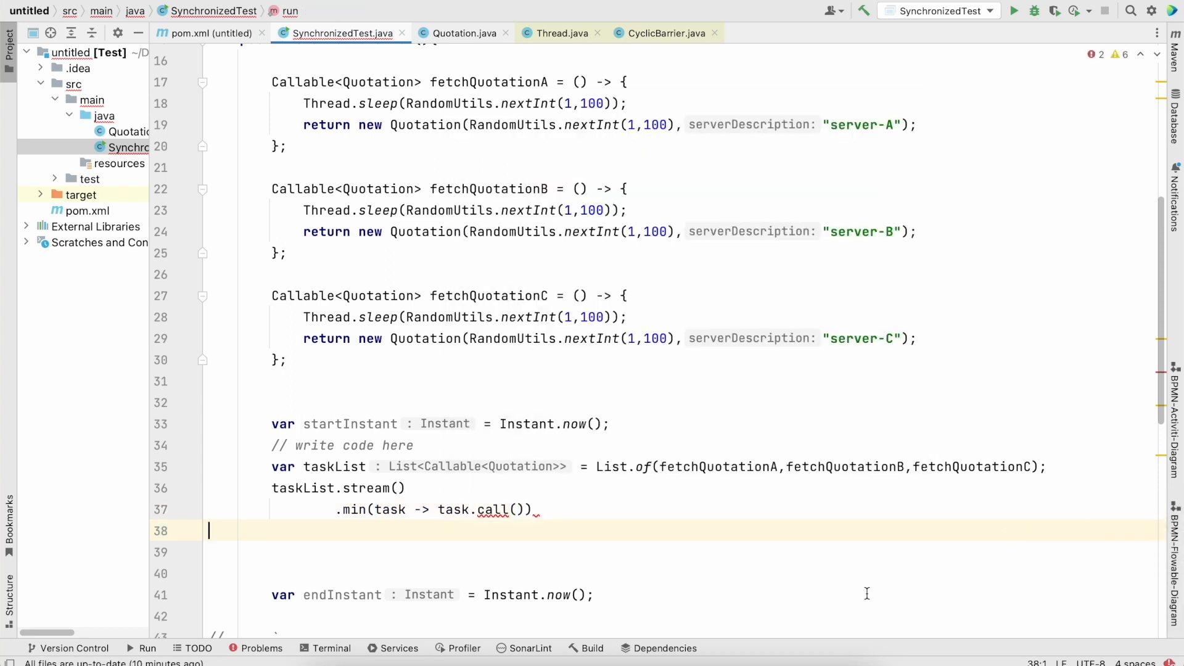
pyautogui.moveTo(493, 510)
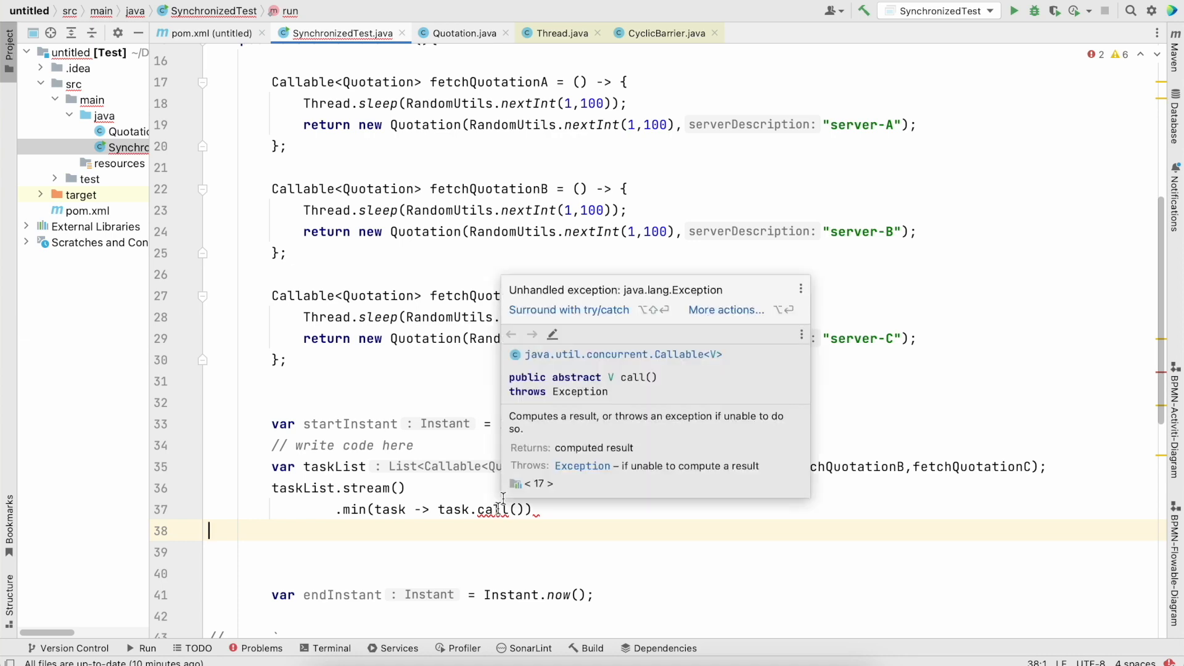
# - Wrap task.call() in a try/catch and switch the min step to map
pyautogui.click(567, 313)
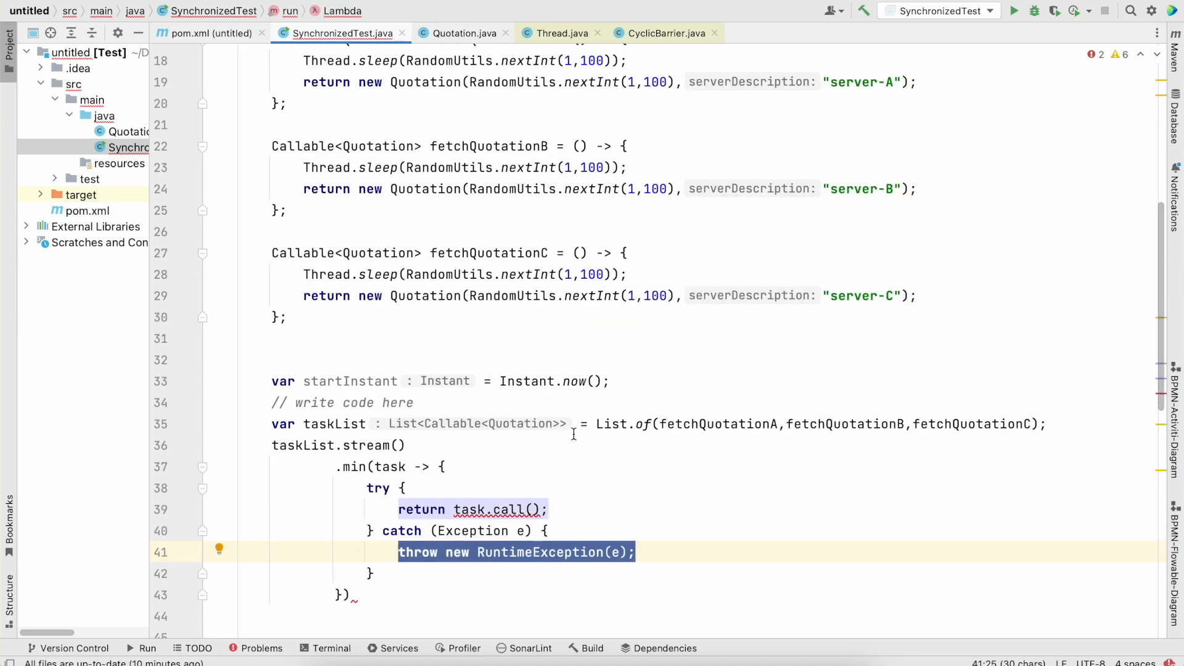
pyautogui.scroll(-2, 574, 436)
pyautogui.click(454, 404)
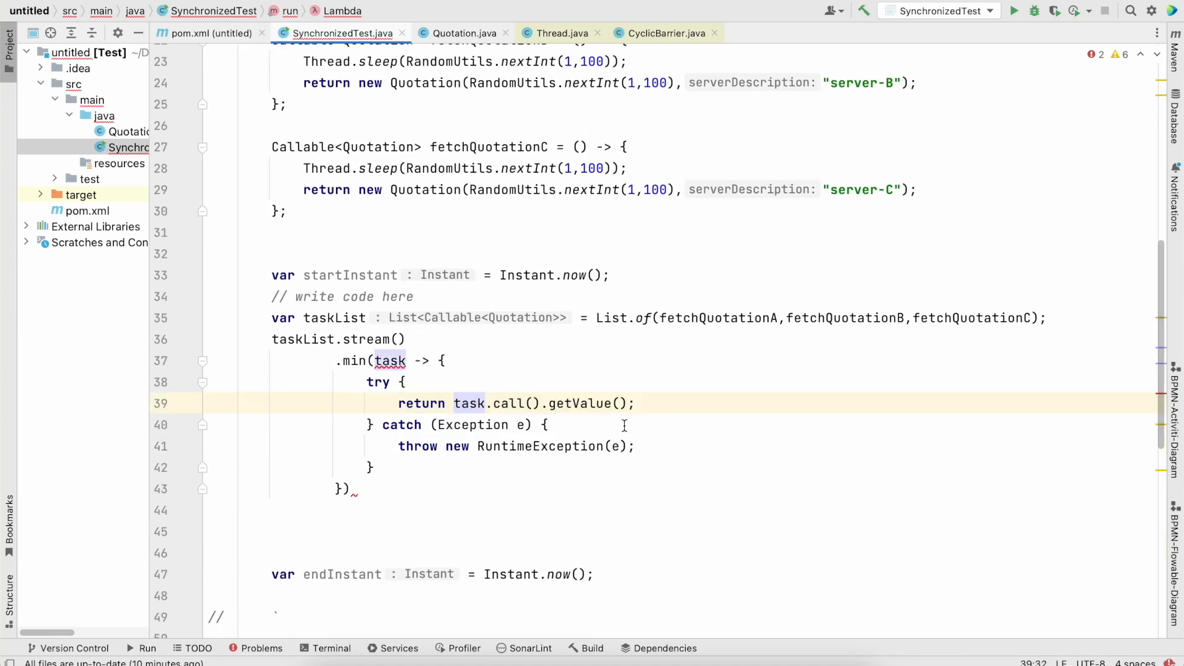
pyautogui.doubleClick(351, 361)
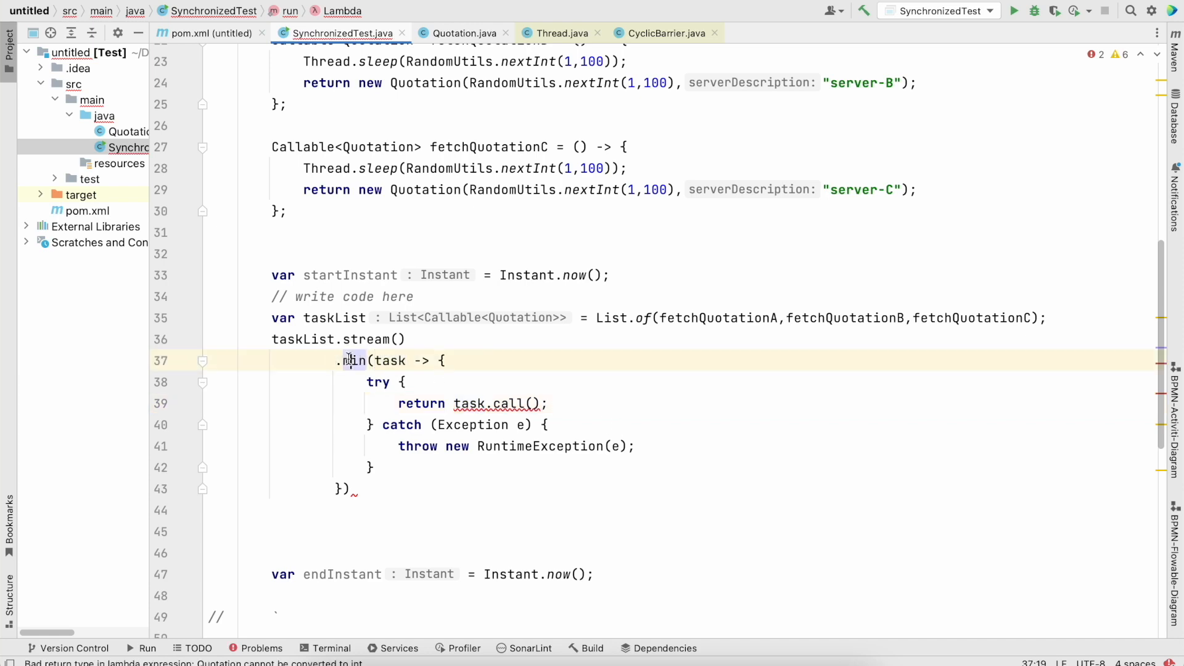
pyautogui.write('map')
pyautogui.press('Return')
pyautogui.click(502, 446)
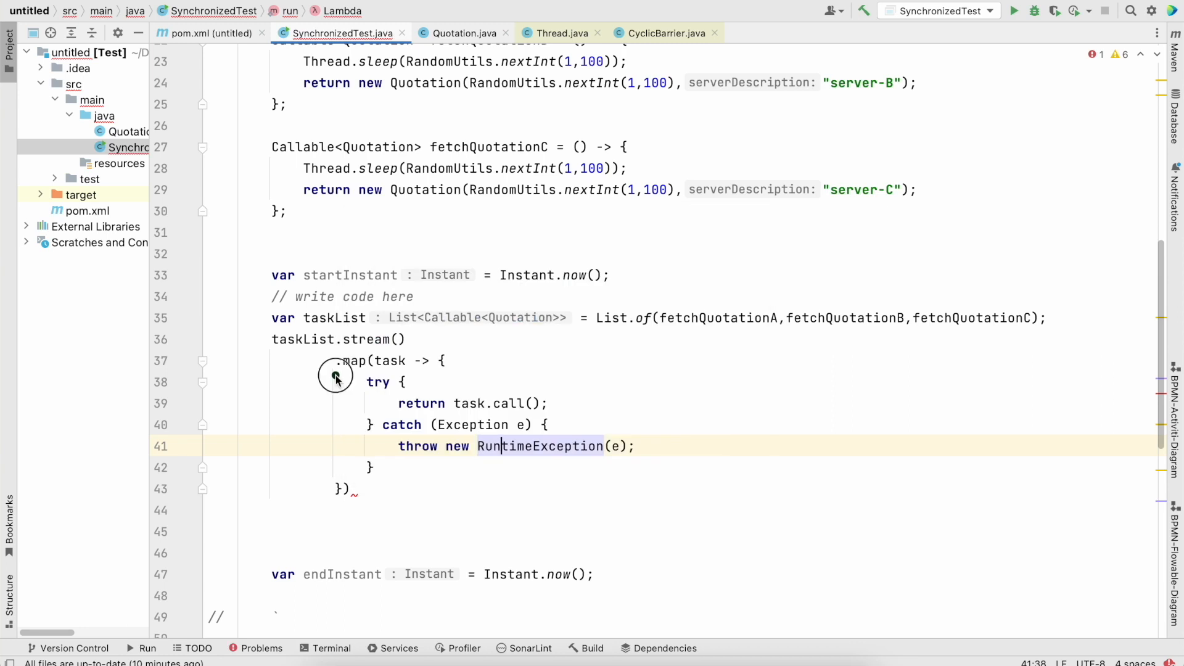
# - Extract the try/catch block into a new method named executeTask via Refactor > Extract Method
pyautogui.moveTo(335, 376)
pyautogui.mouseDown()
pyautogui.moveTo(712, 502)
pyautogui.moveTo(705, 479)
pyautogui.mouseUp()
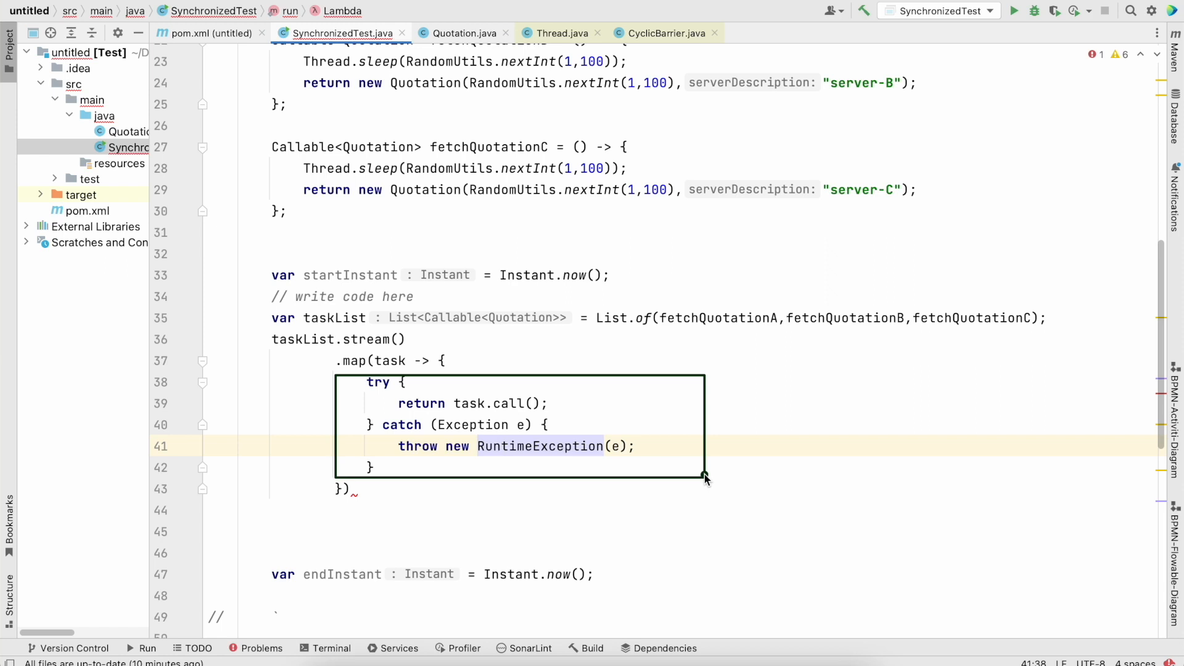
pyautogui.scroll(-1, 705, 478)
pyautogui.moveTo(344, 352)
pyautogui.mouseDown()
pyautogui.moveTo(396, 372)
pyautogui.moveTo(424, 436)
pyautogui.mouseUp()
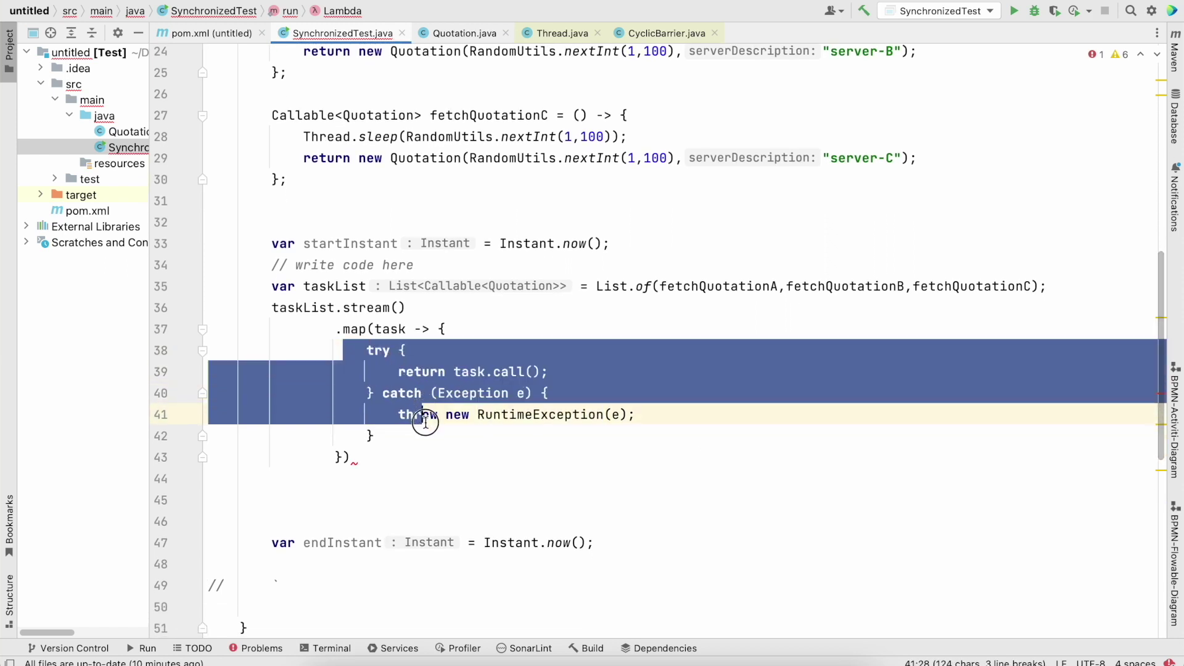
pyautogui.rightClick(424, 383)
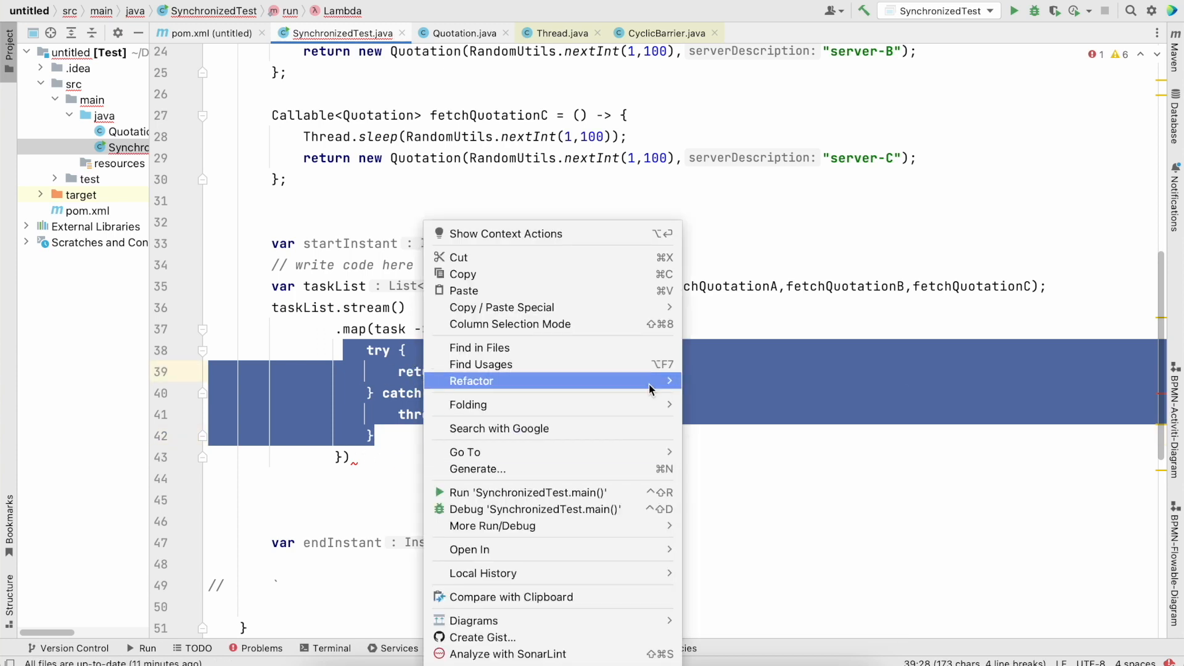
pyautogui.moveTo(546, 381)
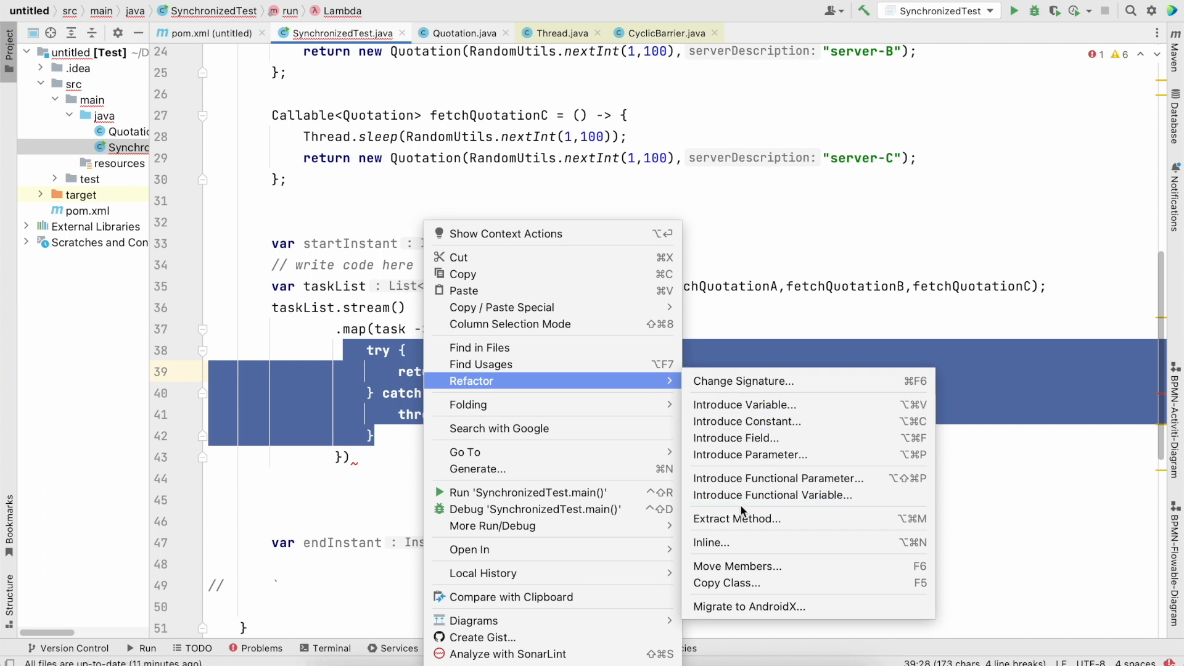
pyautogui.click(736, 519)
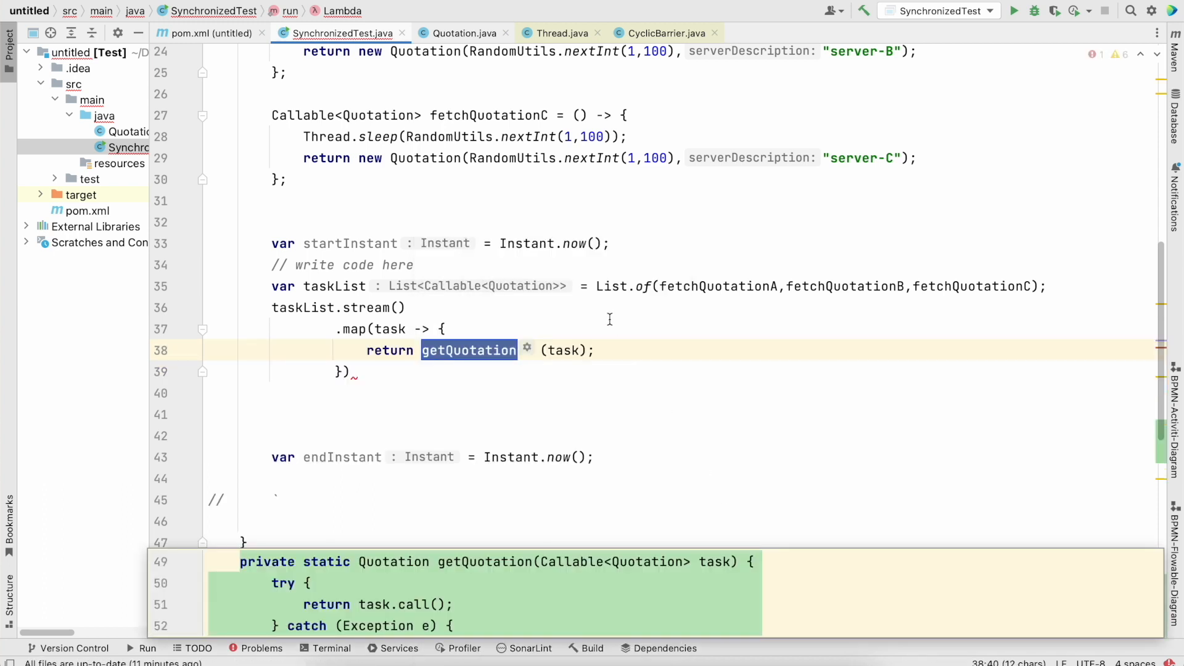
pyautogui.write('execute')
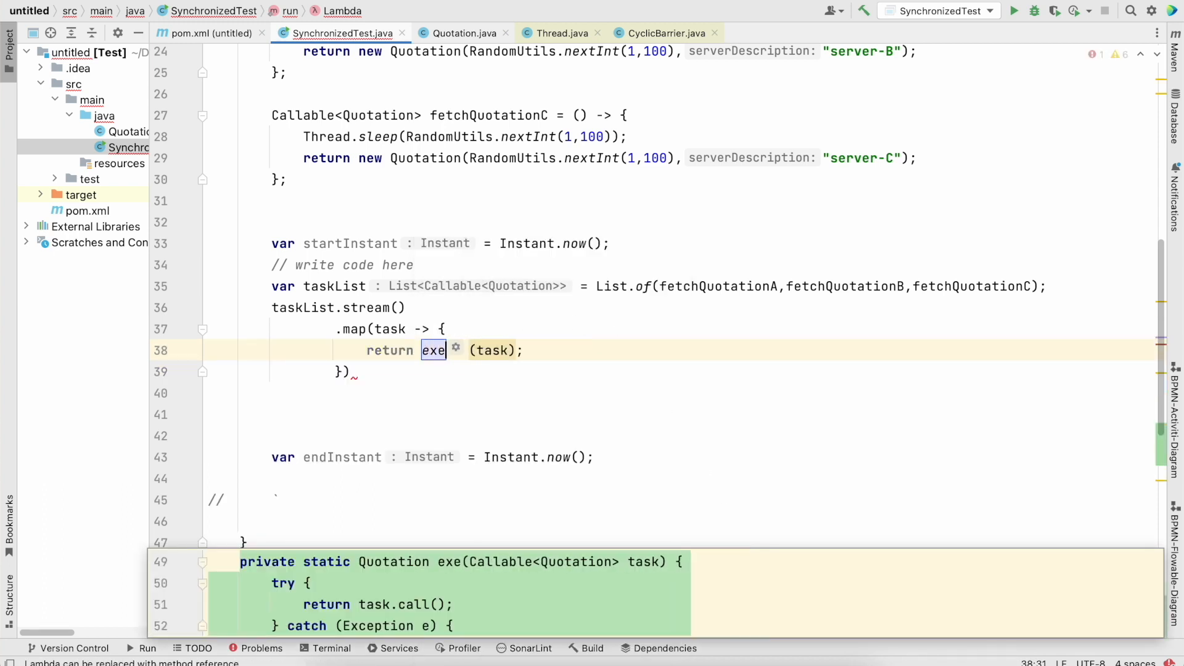
pyautogui.write('Task')
pyautogui.press('Return')
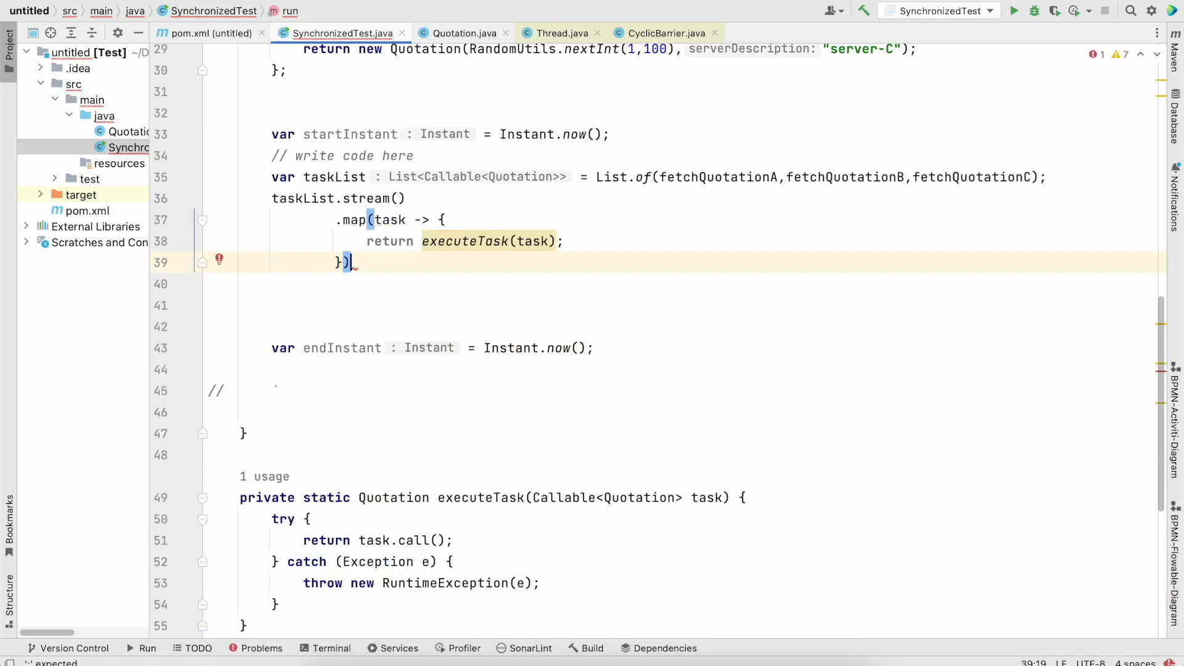
pyautogui.press('Return')
pyautogui.write('.min')
# - Append .min(Comparator.comparing(it -> it.value)) to the stream chain
pyautogui.press('Return')
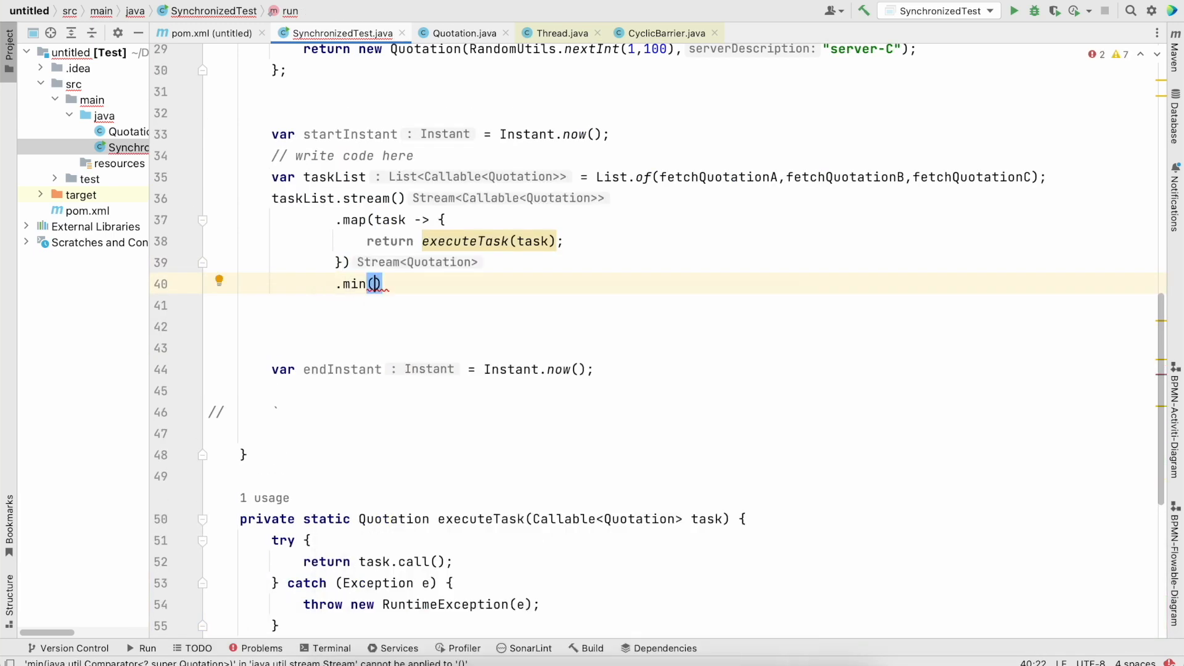
pyautogui.write('Com')
pyautogui.press('Return')
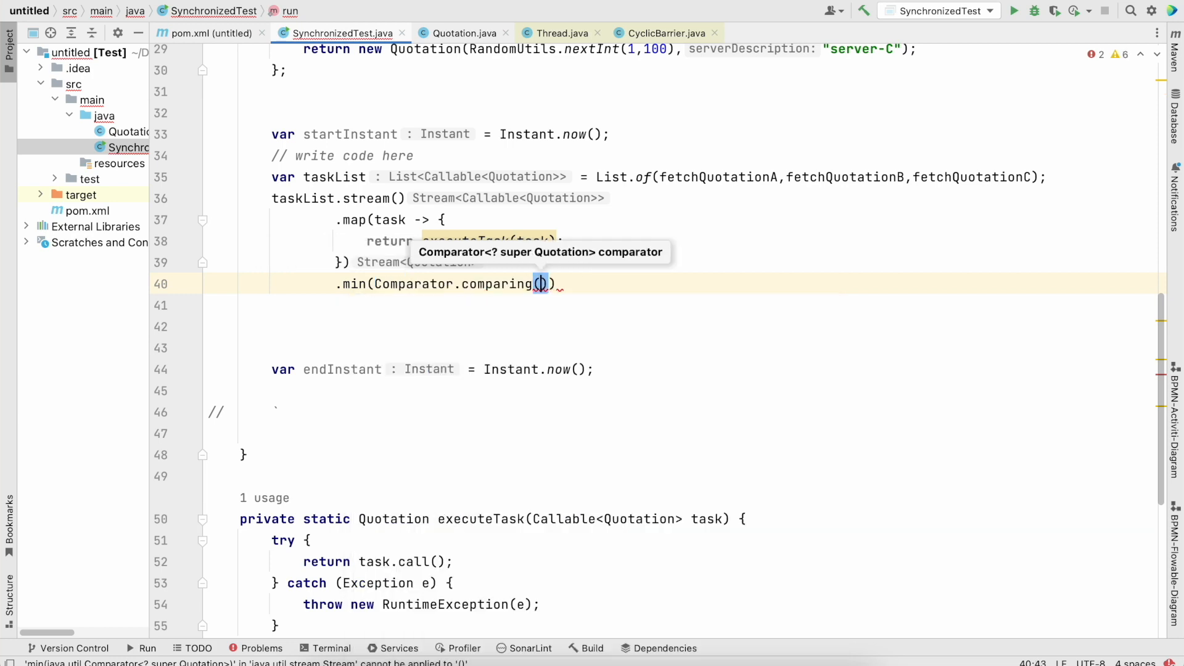
pyautogui.write('I')
pyautogui.press('BackSpace')
pyautogui.write('it')
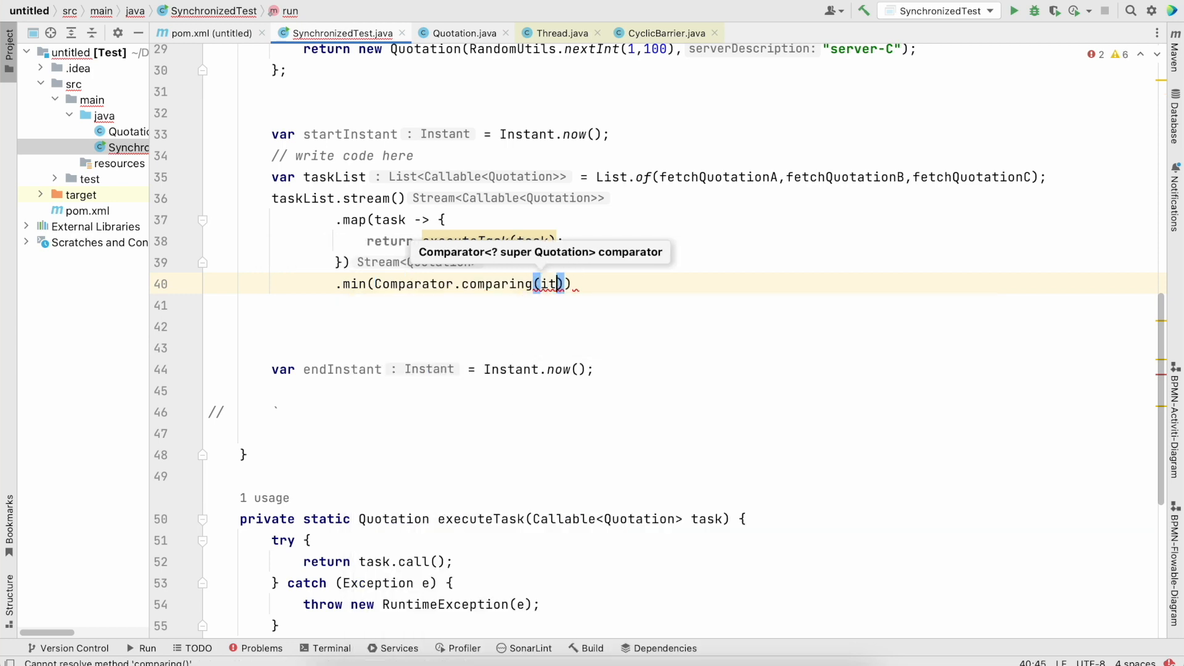
pyautogui.write(' -> it.')
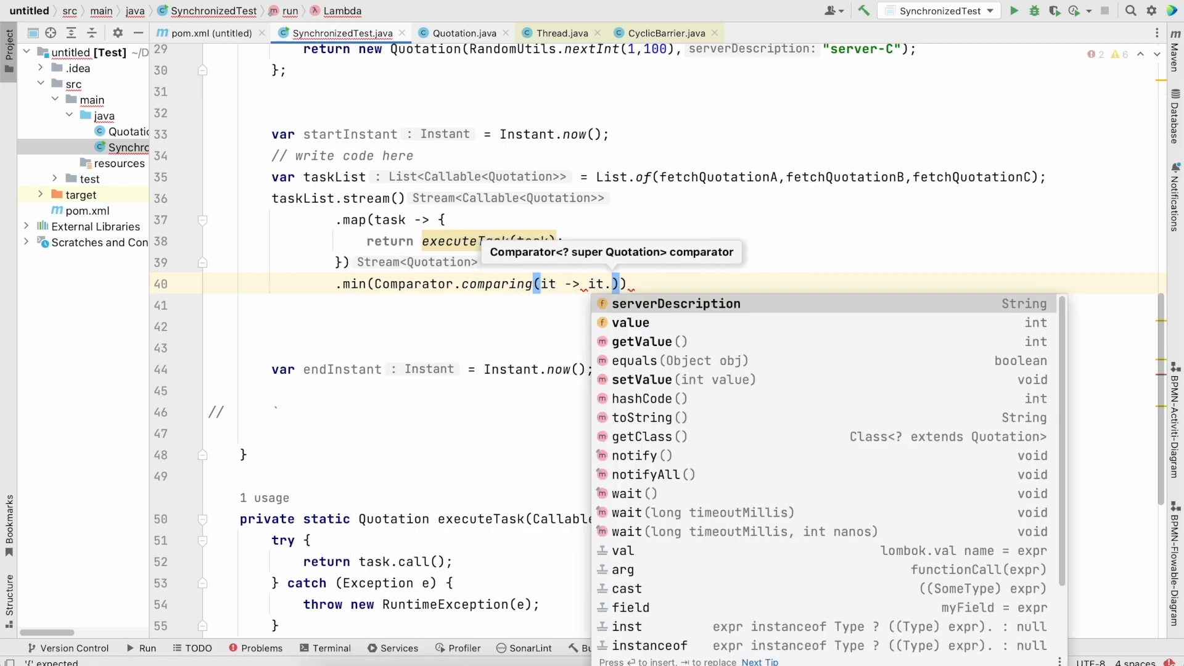
pyautogui.press('Down')
pyautogui.press('Return')
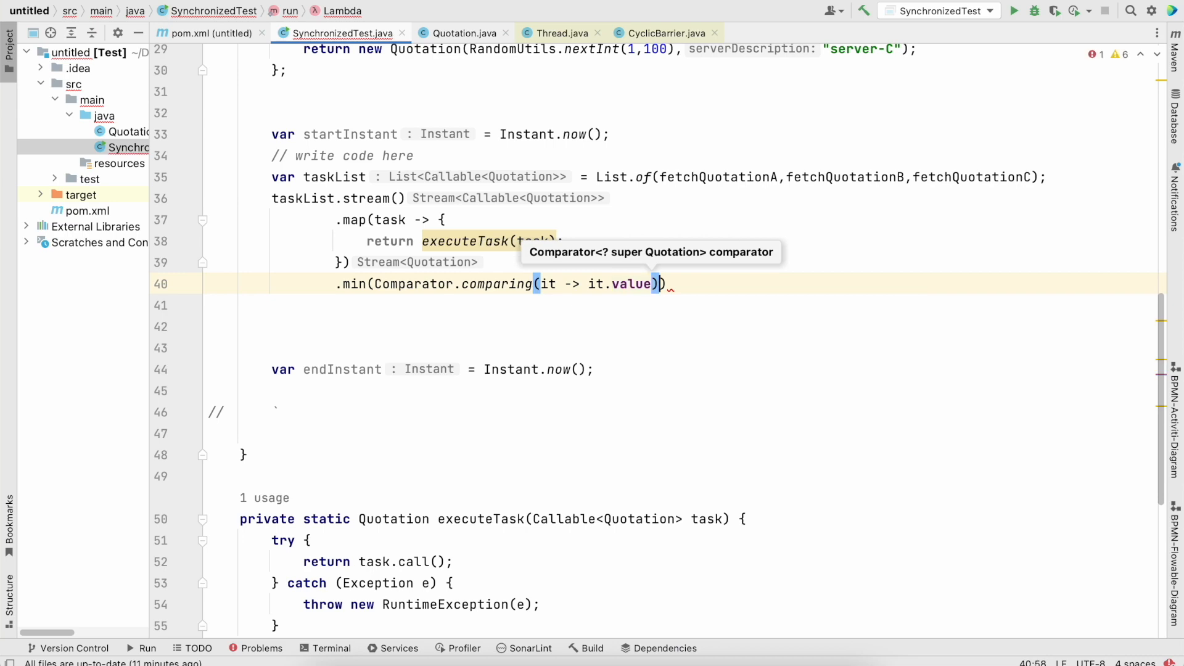
pyautogui.press('End')
pyautogui.write(');')
# - Chain .orElseThrow() and assign the whole stream result to var bestQuotation
pyautogui.press('Return')
pyautogui.press('BackSpace')
pyautogui.press('BackSpace')
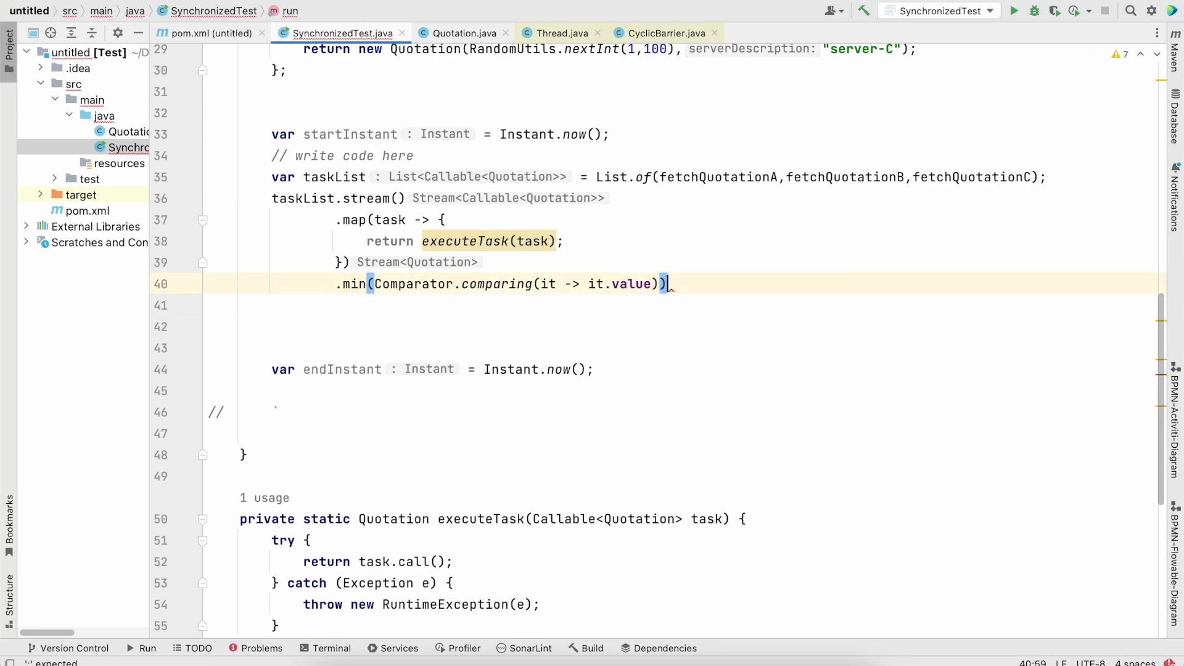
pyautogui.press('Return')
pyautogui.write('.o')
pyautogui.press('Return')
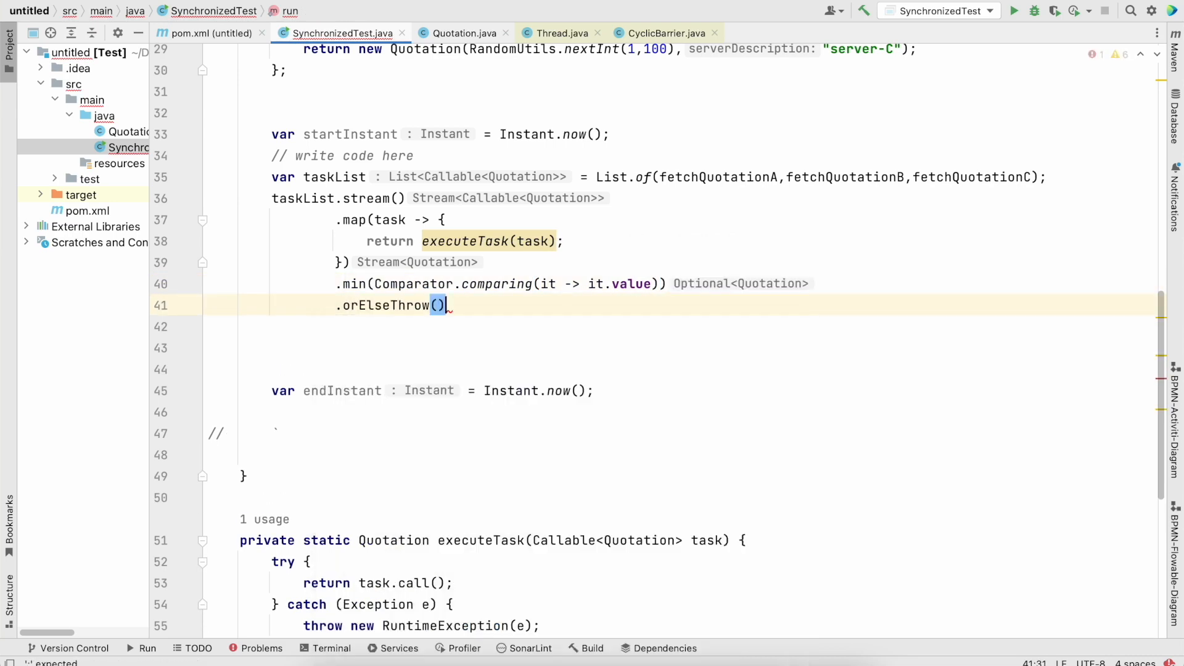
pyautogui.press('Down')
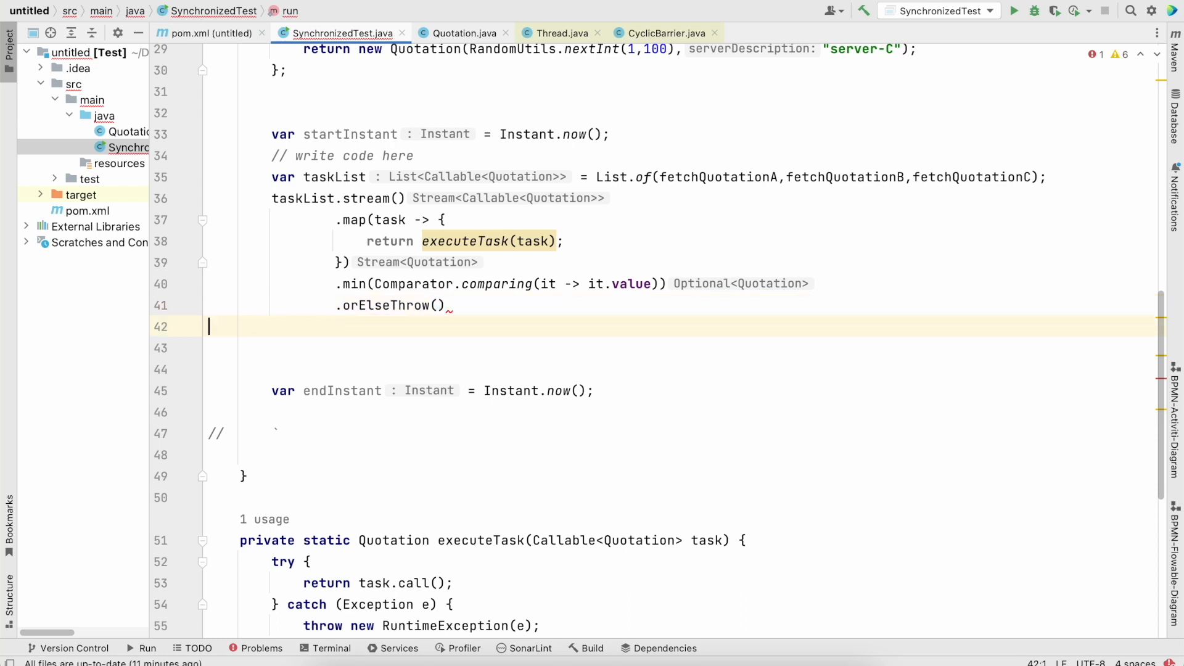
pyautogui.press('Down')
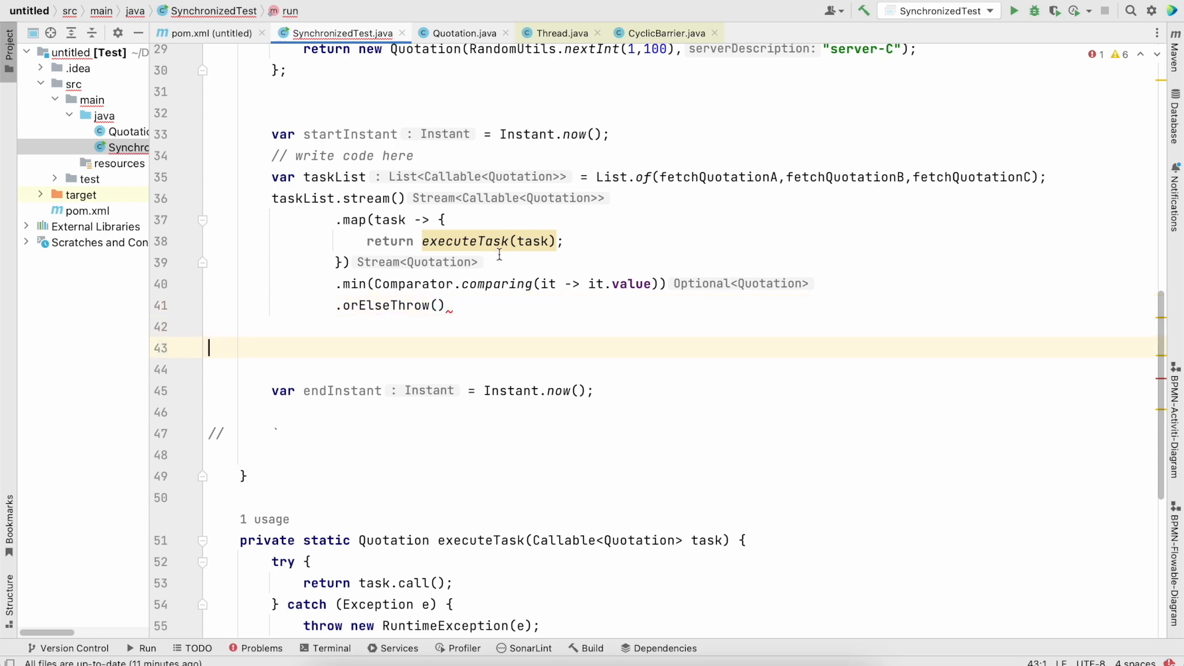
pyautogui.click(452, 306)
pyautogui.write(';')
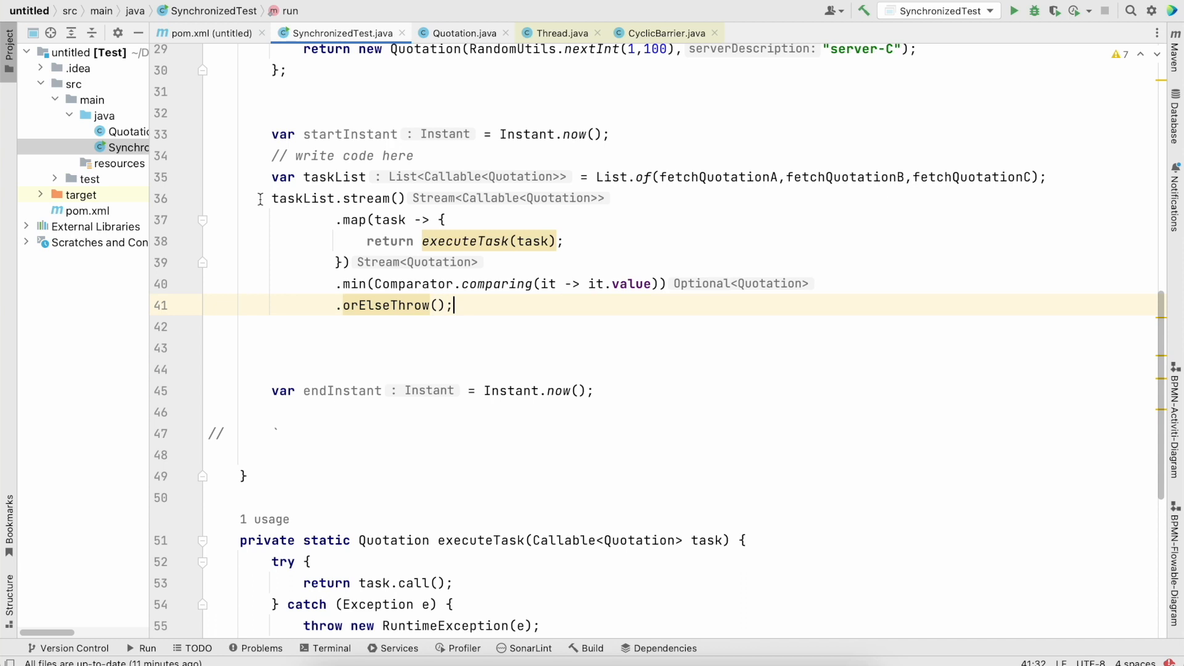
pyautogui.click(261, 199)
pyautogui.write('var best')
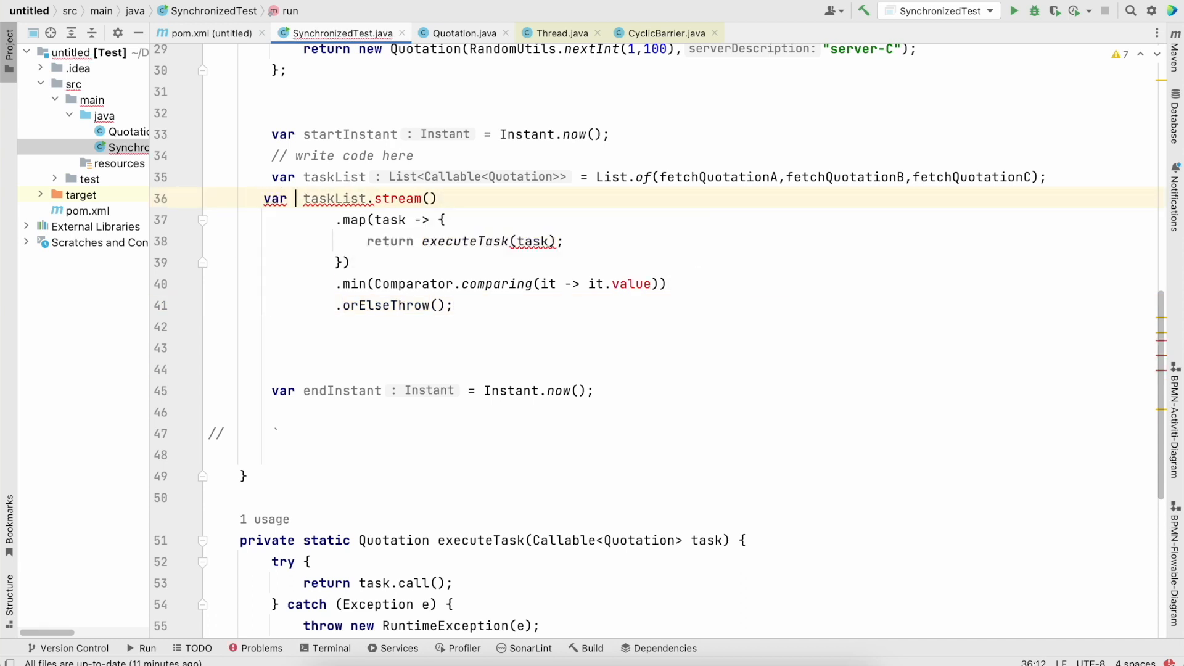
pyautogui.write('Quotation =')
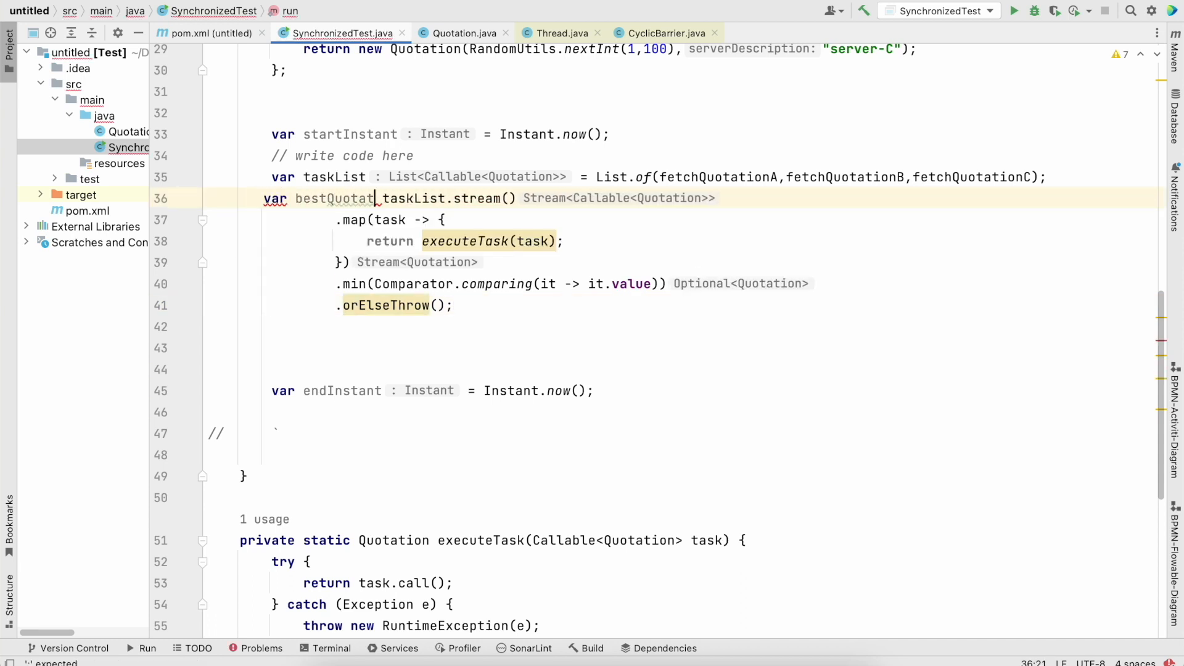
pyautogui.press('Home')
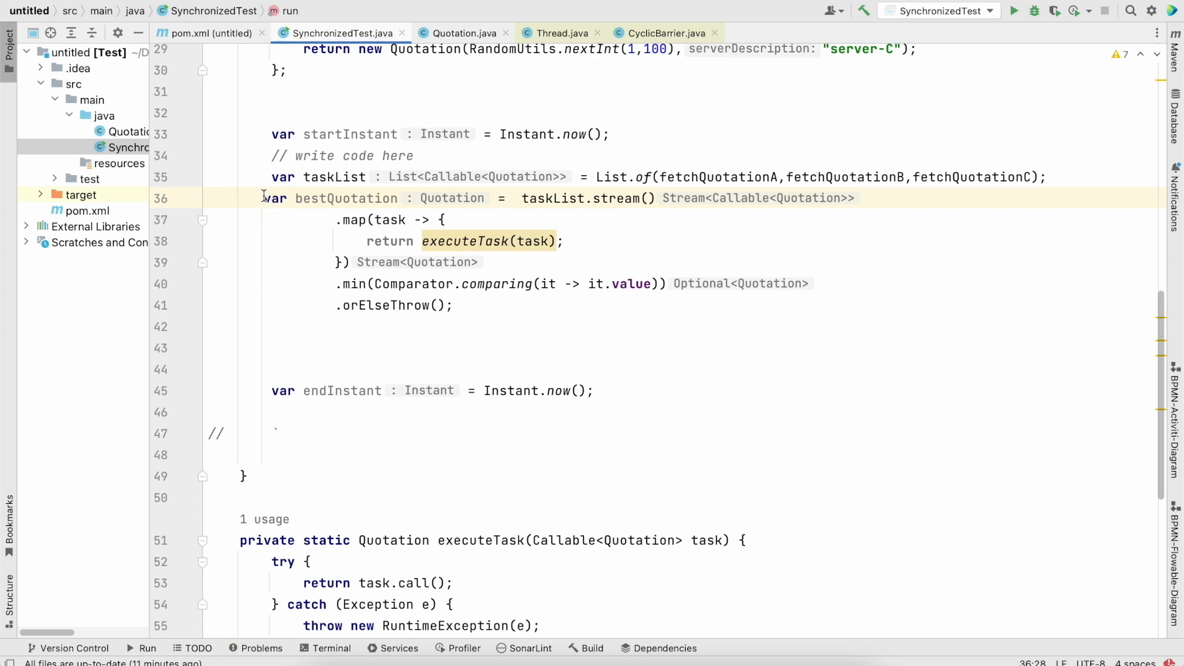
pyautogui.press('Tab')
pyautogui.moveTo(354, 219)
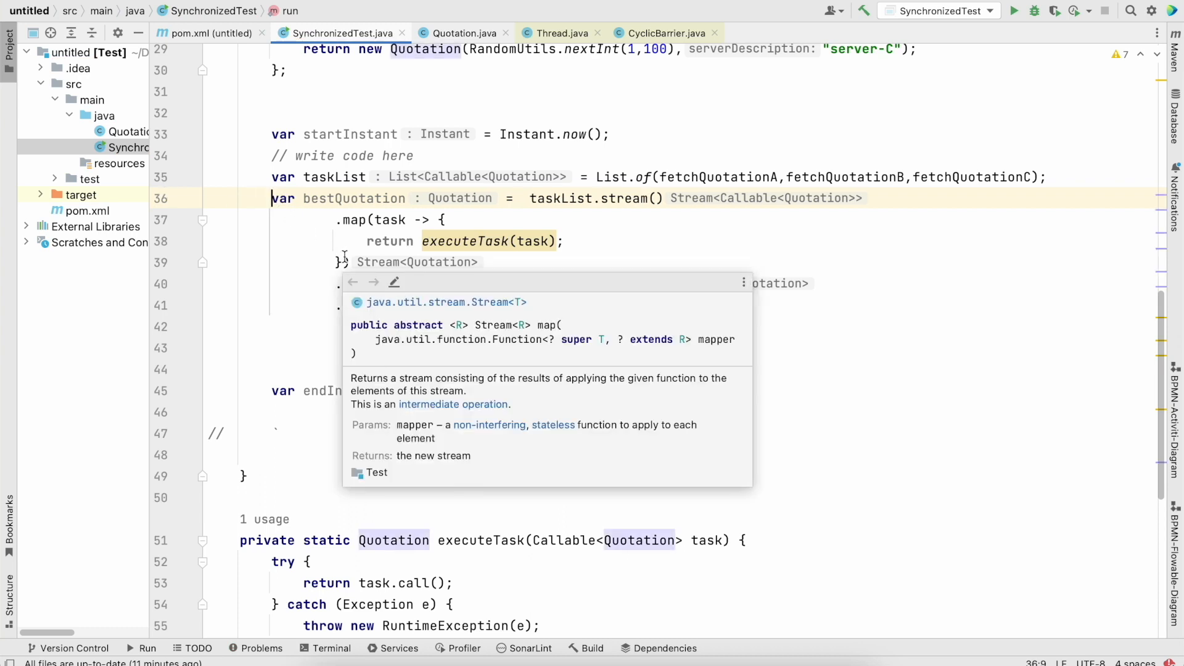
# - Delete the extra blank lines and the '// write code here' comment, then review startInstant and endInstant
pyautogui.click(295, 324)
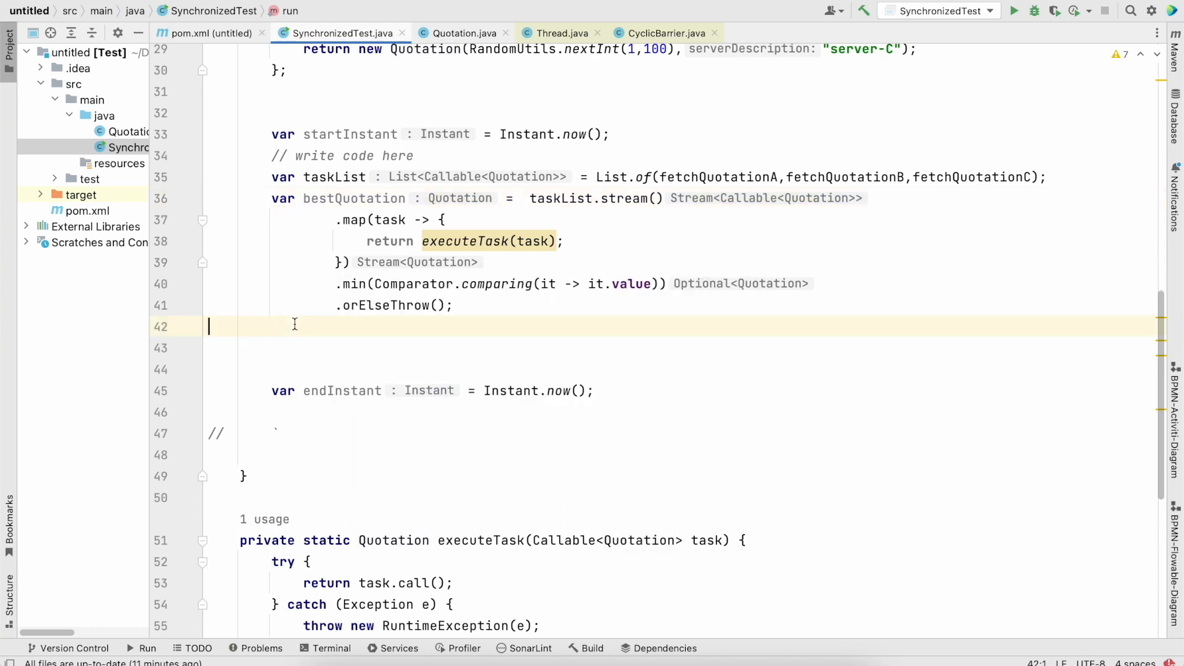
pyautogui.press('Delete')
pyautogui.press('Delete')
pyautogui.press('Delete')
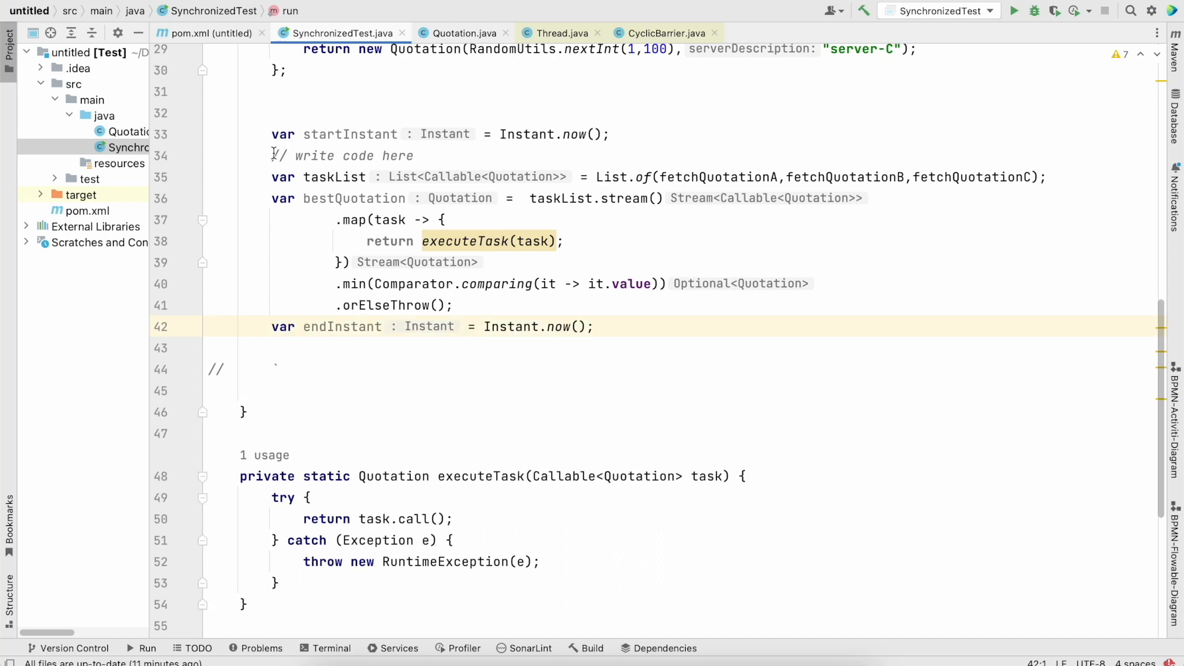
pyautogui.moveTo(273, 156); pyautogui.dragTo(417, 156)
pyautogui.hotkey('ctrl', 'y')
pyautogui.click(611, 155)
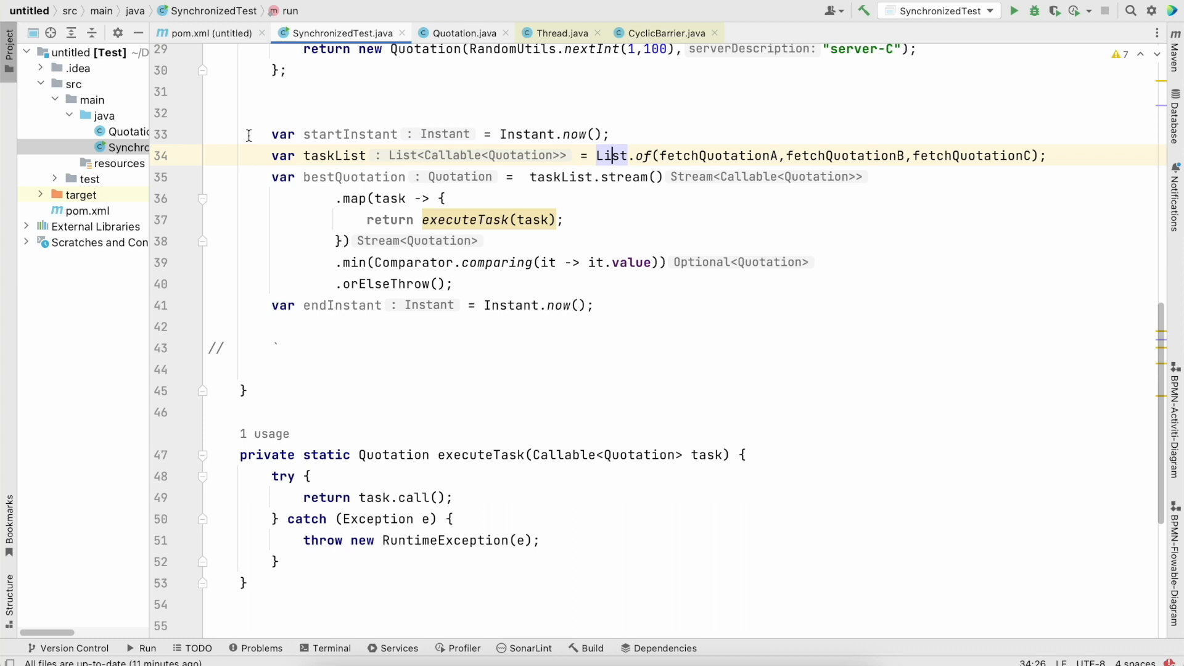
pyautogui.doubleClick(350, 135)
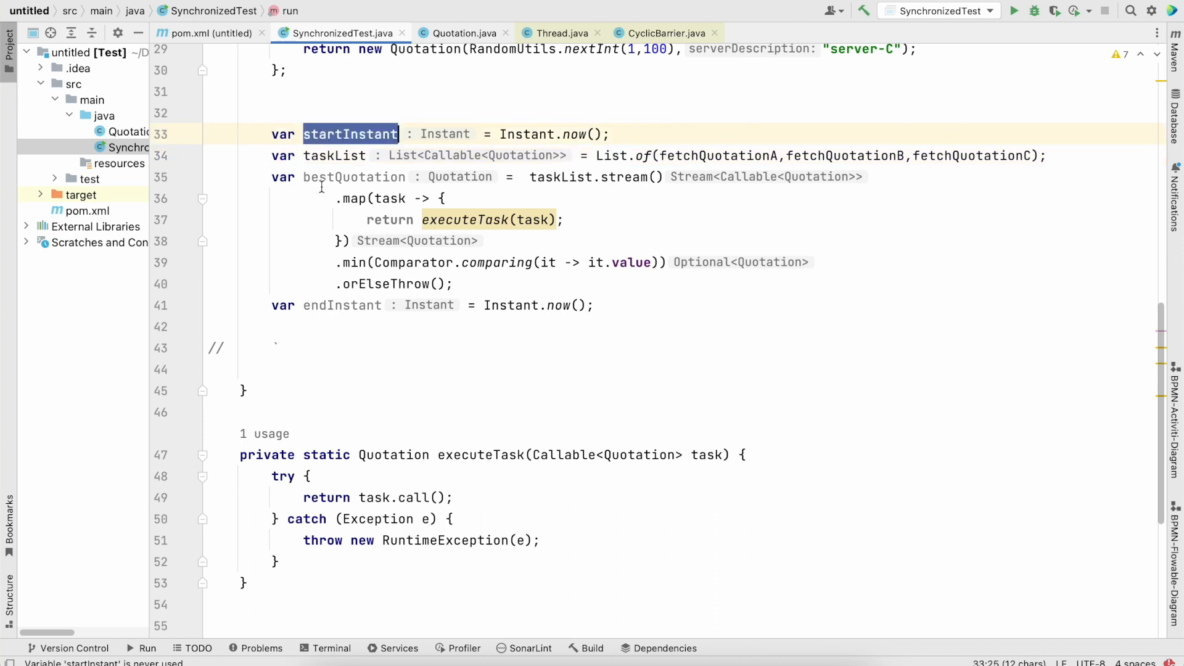
pyautogui.doubleClick(329, 306)
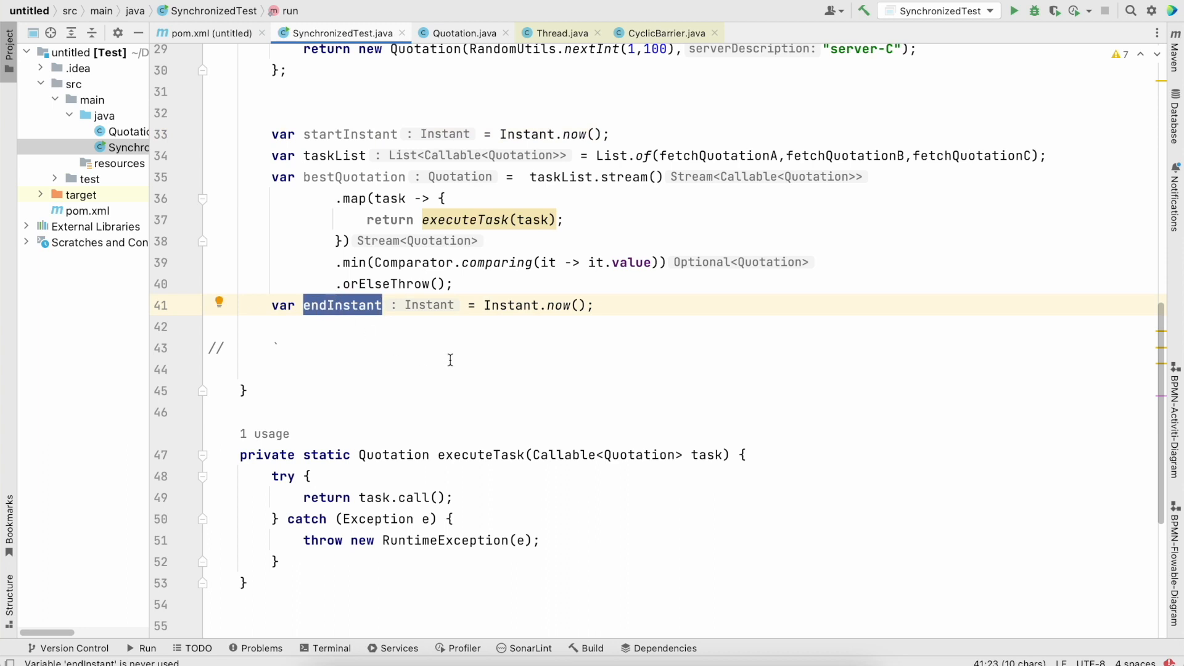
pyautogui.click(252, 351)
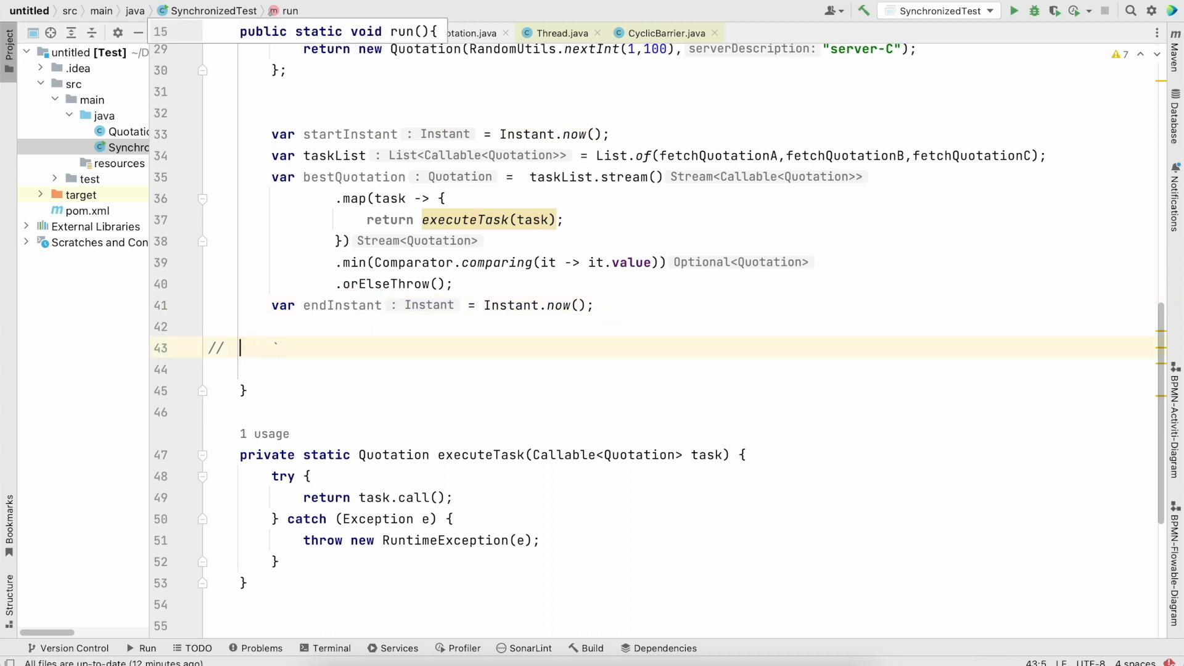
pyautogui.press('BackSpace')
pyautogui.press('BackSpace')
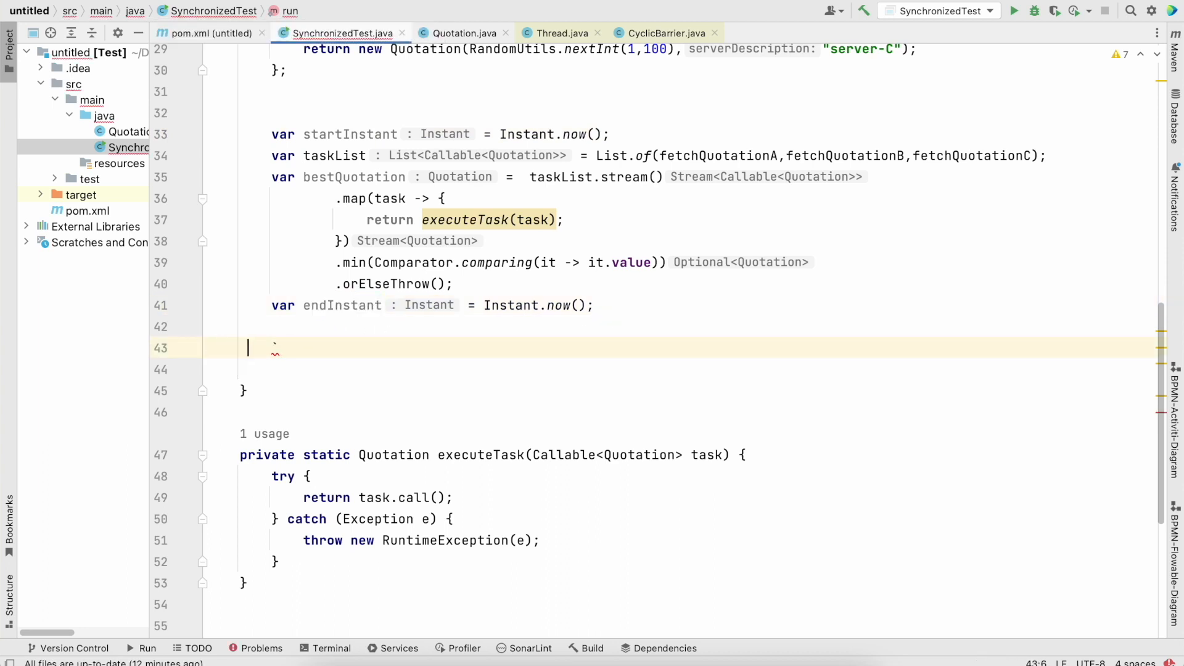
pyautogui.press('Tab')
pyautogui.write('sout')
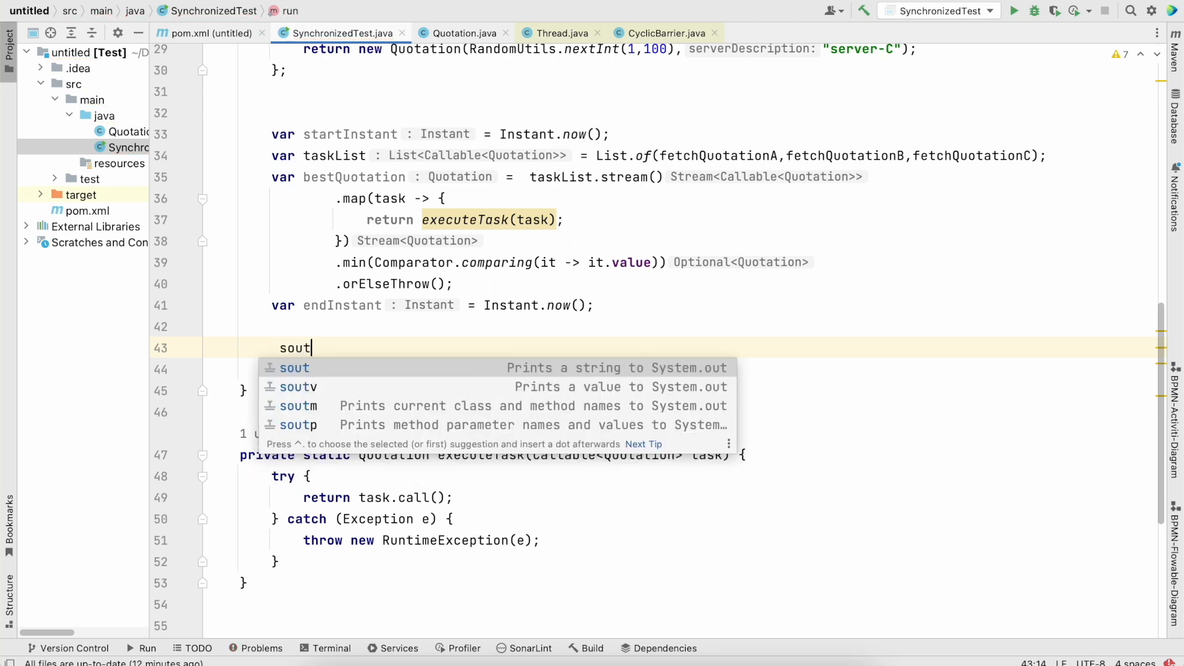
pyautogui.press('Tab')
pyautogui.write('"Best Quotation is ')
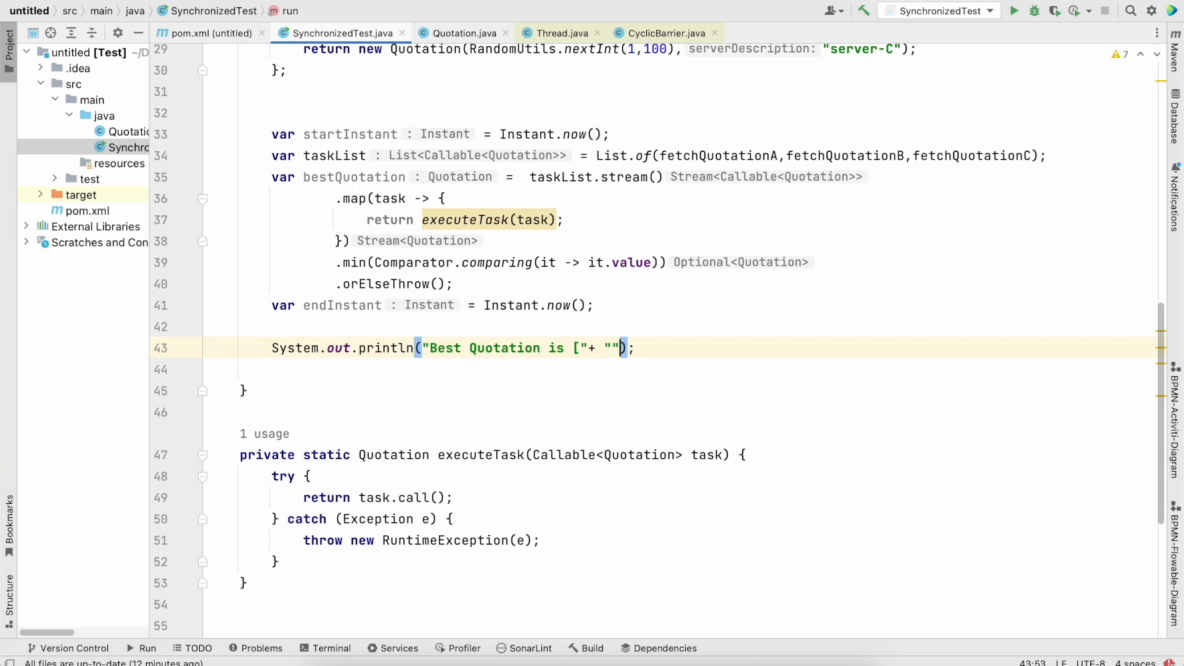
pyautogui.write('["+  bestQuotation.value+"]"')
pyautogui.press('Return')
pyautogui.write('+ " ')
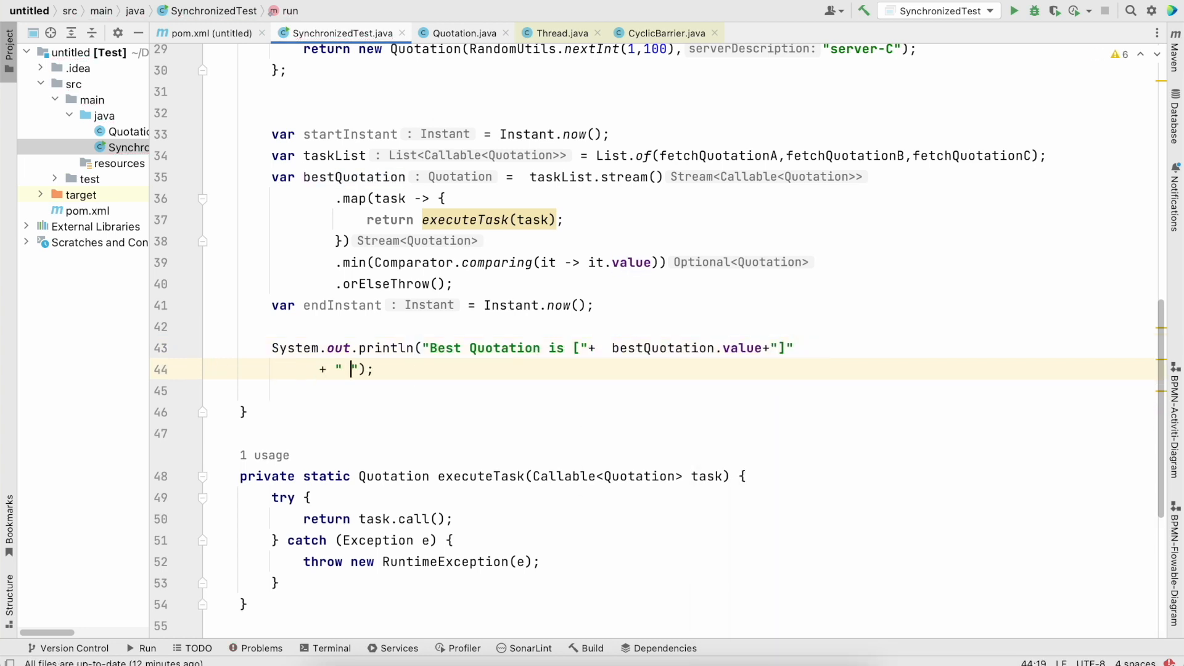
pyautogui.write('Best server is ["+bestQuotation.serverDescription')
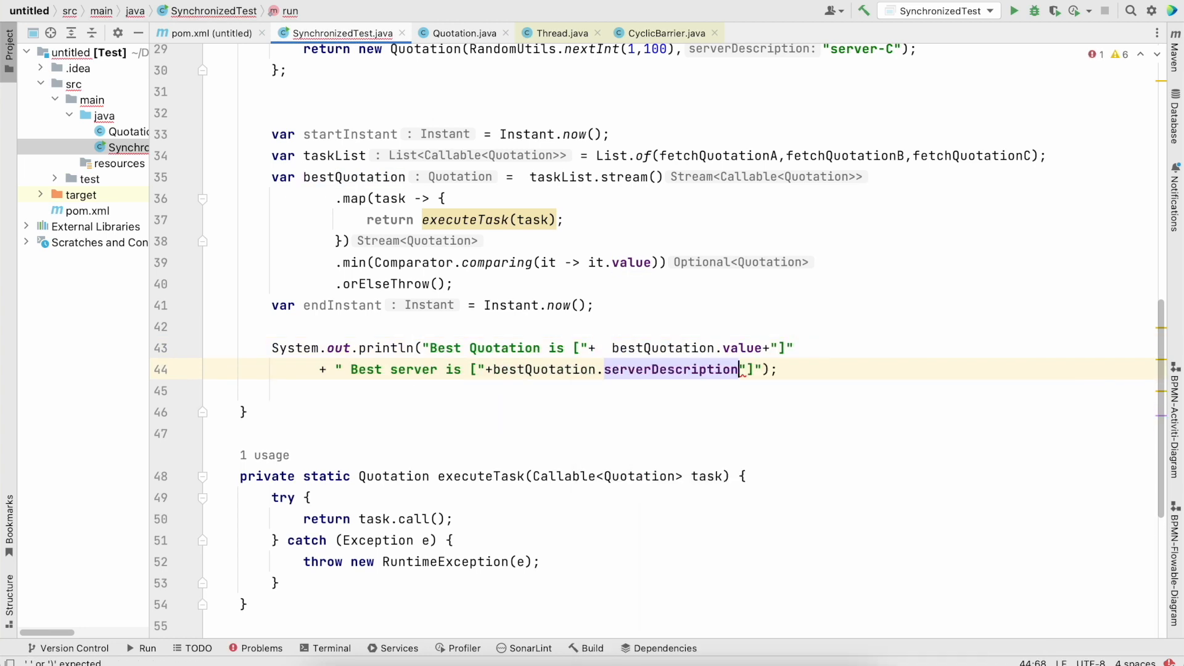
pyautogui.write('+ "]"')
pyautogui.press('Return')
pyautogui.write('+ " (millis) " + ')
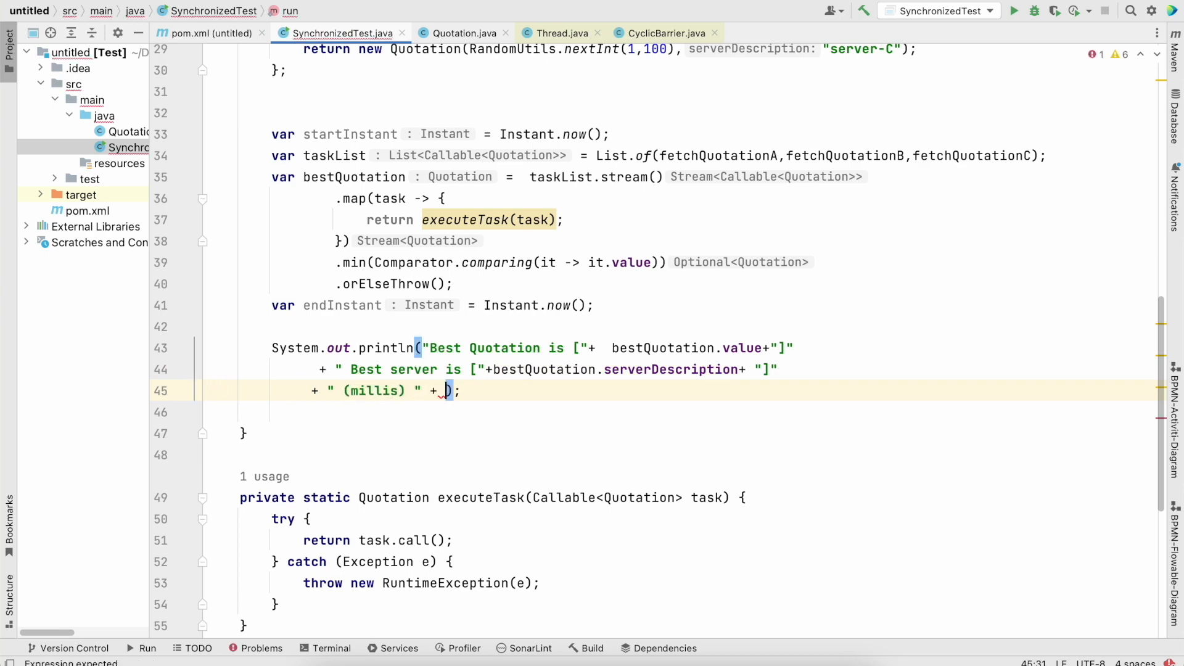
pyautogui.write('Duration.between(endInstant,startInstant).toMillis()')
pyautogui.scroll(8, 587, 390)
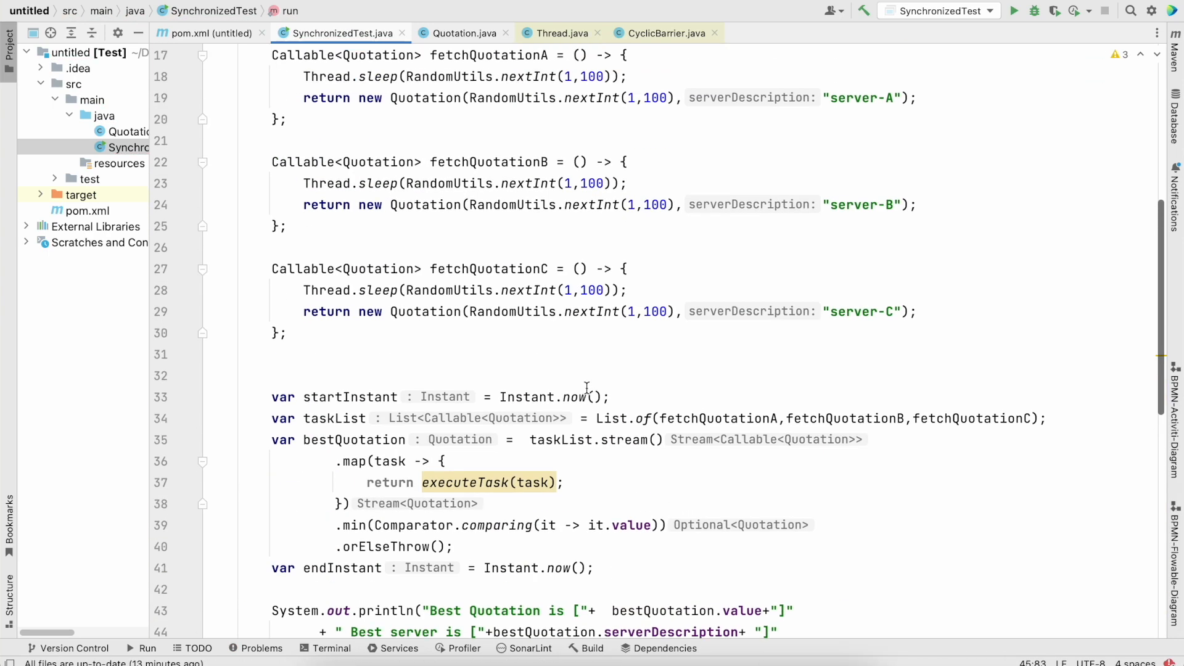
pyautogui.scroll(3, 587, 390)
pyautogui.moveTo(271, 171)
pyautogui.mouseDown()
pyautogui.moveTo(308, 499)
pyautogui.moveTo(322, 456)
pyautogui.mouseUp()
pyautogui.scroll(-6, 322, 456)
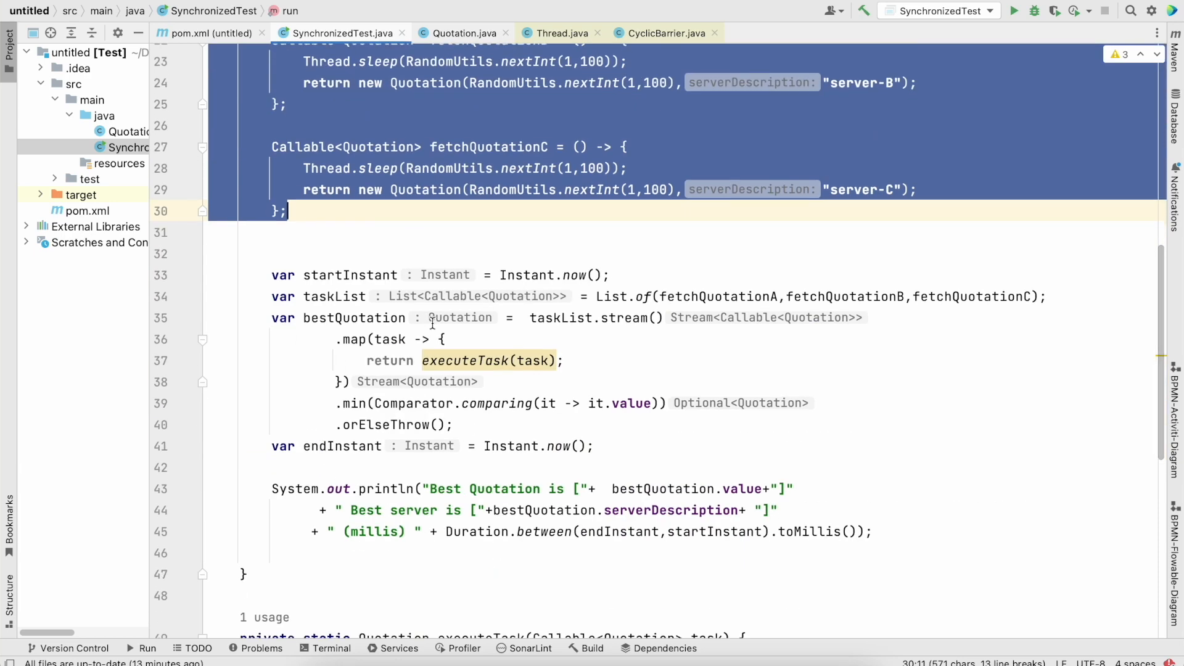
pyautogui.doubleClick(324, 294)
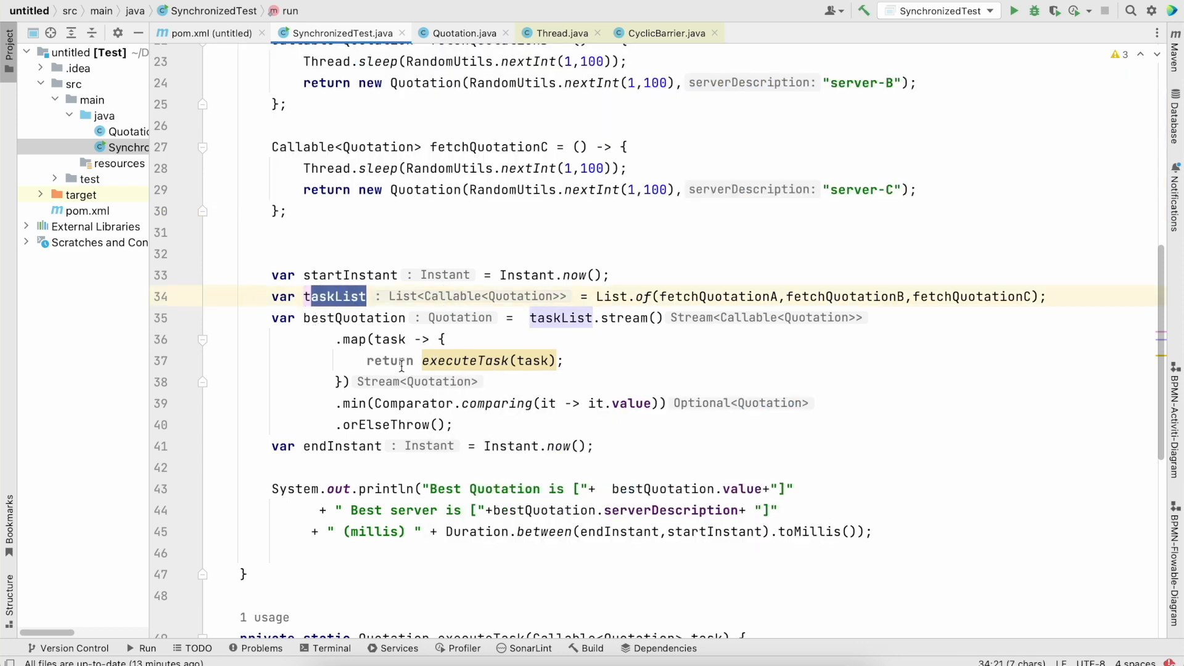
pyautogui.doubleClick(342, 319)
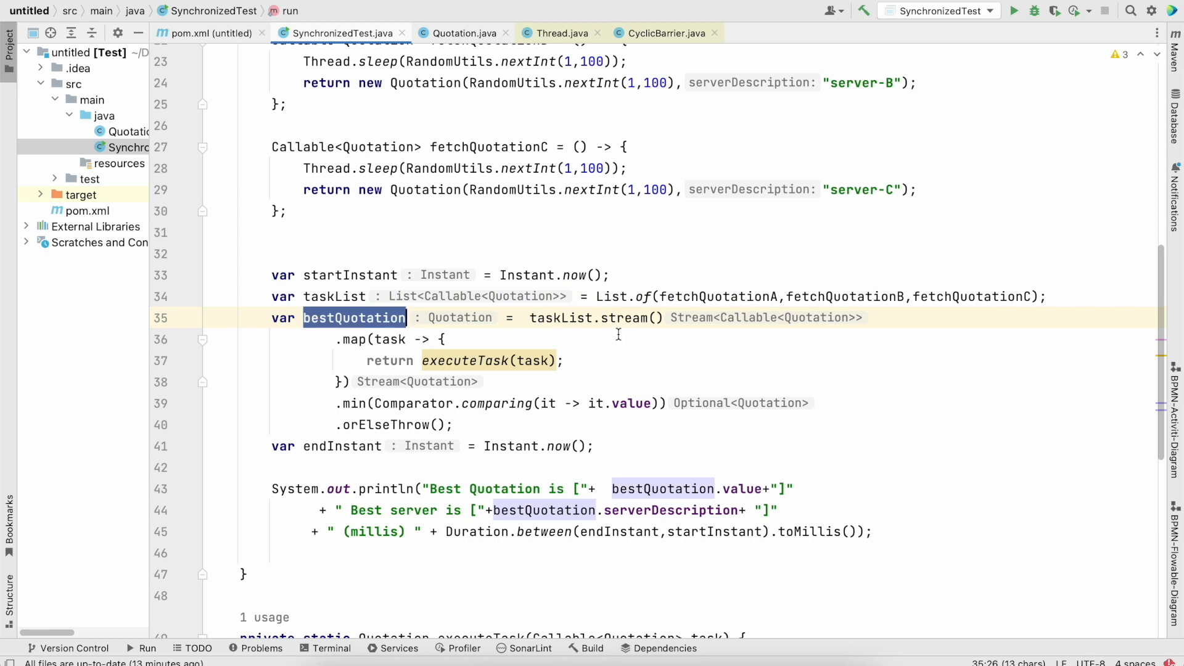
pyautogui.moveTo(422, 359); pyautogui.dragTo(565, 360)
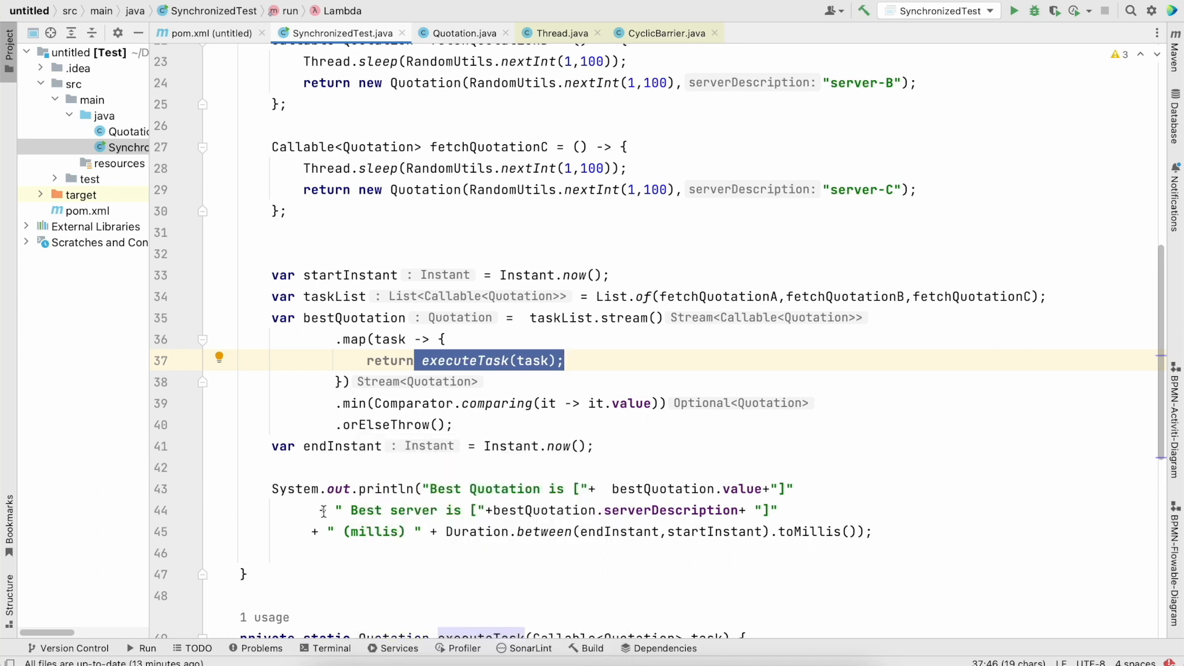
pyautogui.click(350, 275)
# - Reduce the map lambda to task -> executeTask(task) by removing its braces, return and semicolon
pyautogui.click(342, 447)
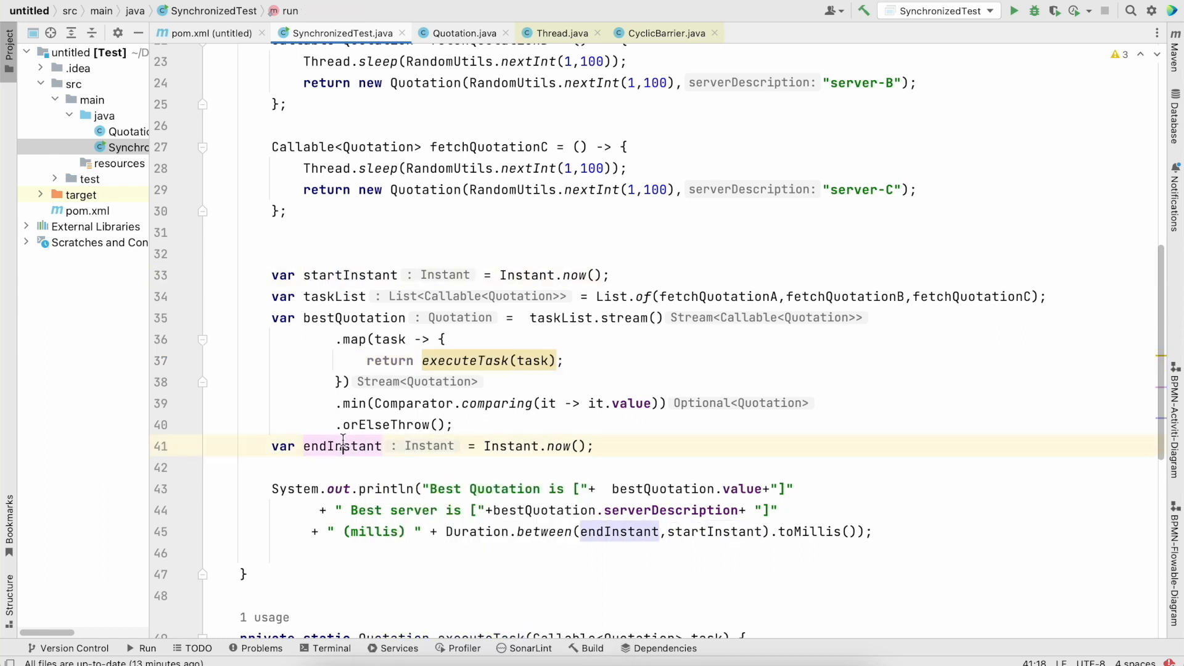
pyautogui.click(447, 339)
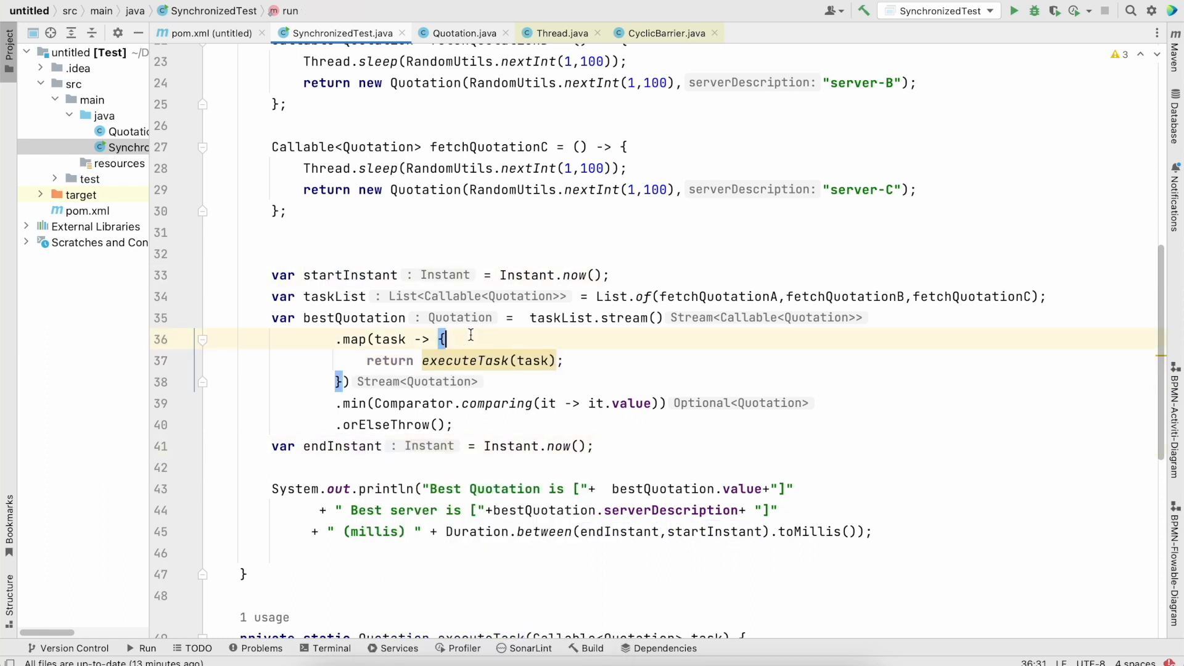
pyautogui.press('BackSpace')
pyautogui.click(425, 362)
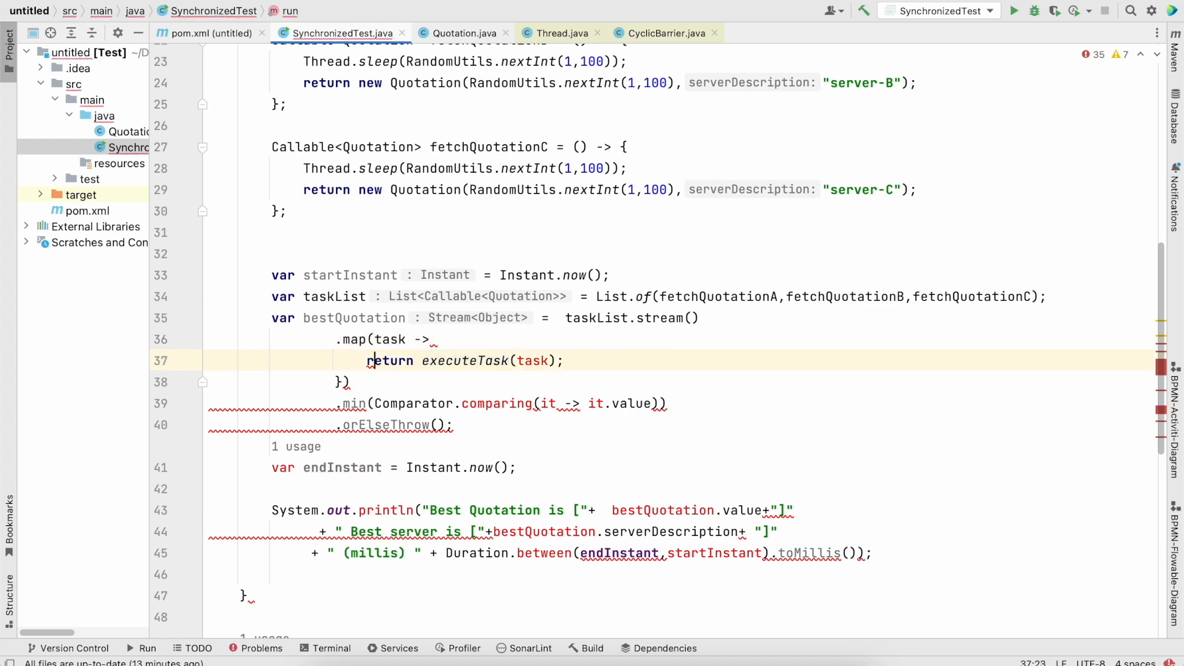
pyautogui.click(342, 383)
pyautogui.press('BackSpace')
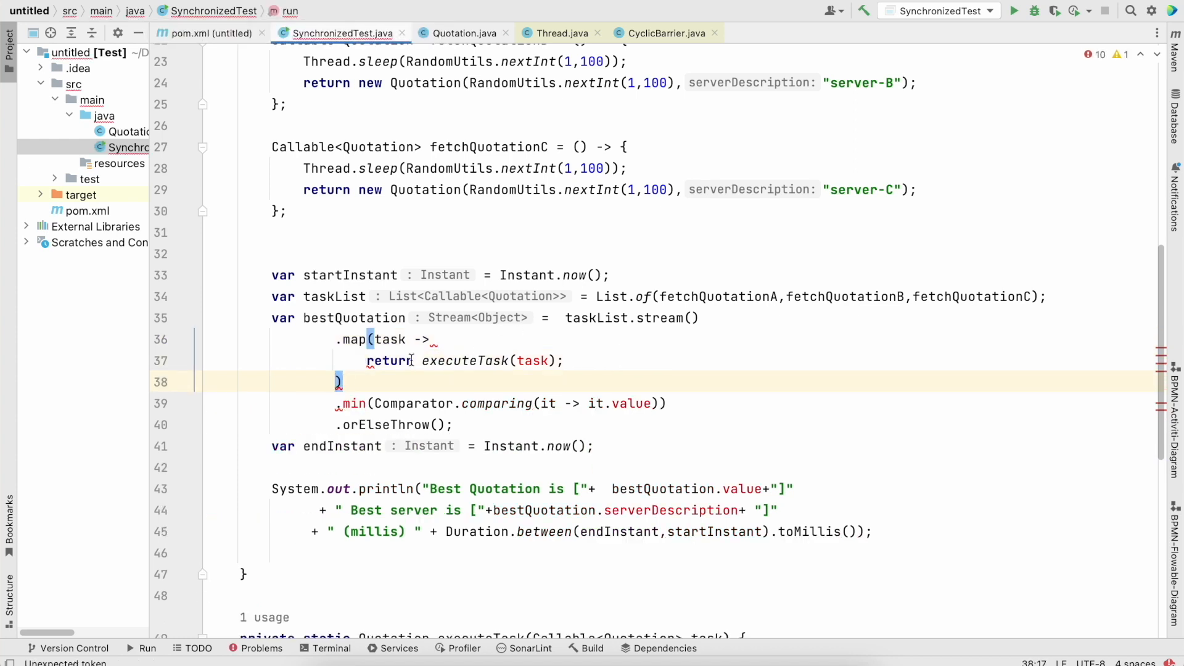
pyautogui.doubleClick(411, 361)
pyautogui.press('BackSpace')
pyautogui.press('BackSpace')
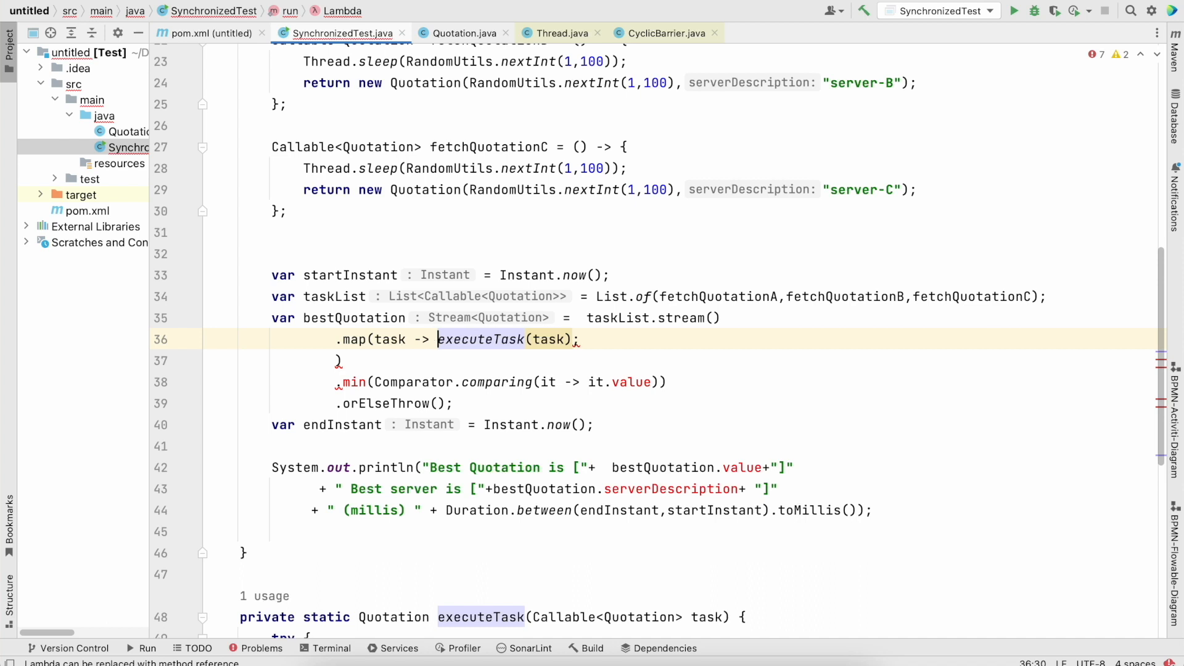
pyautogui.click(370, 361)
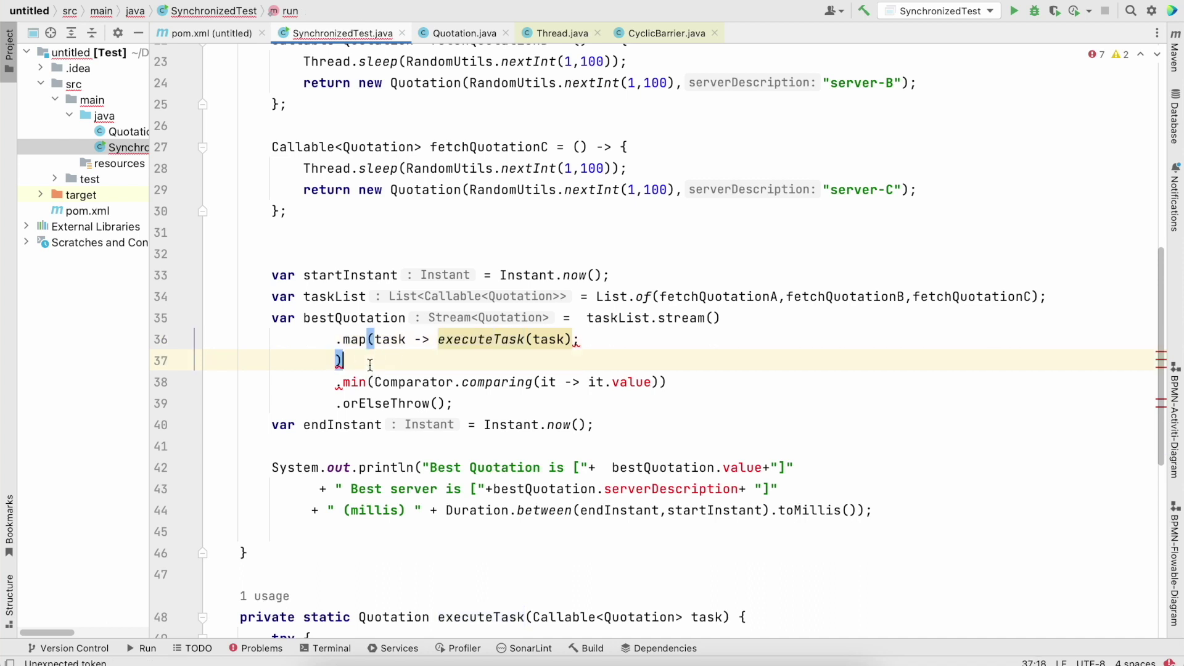
pyautogui.click(580, 338)
pyautogui.press('BackSpace')
pyautogui.click(329, 360)
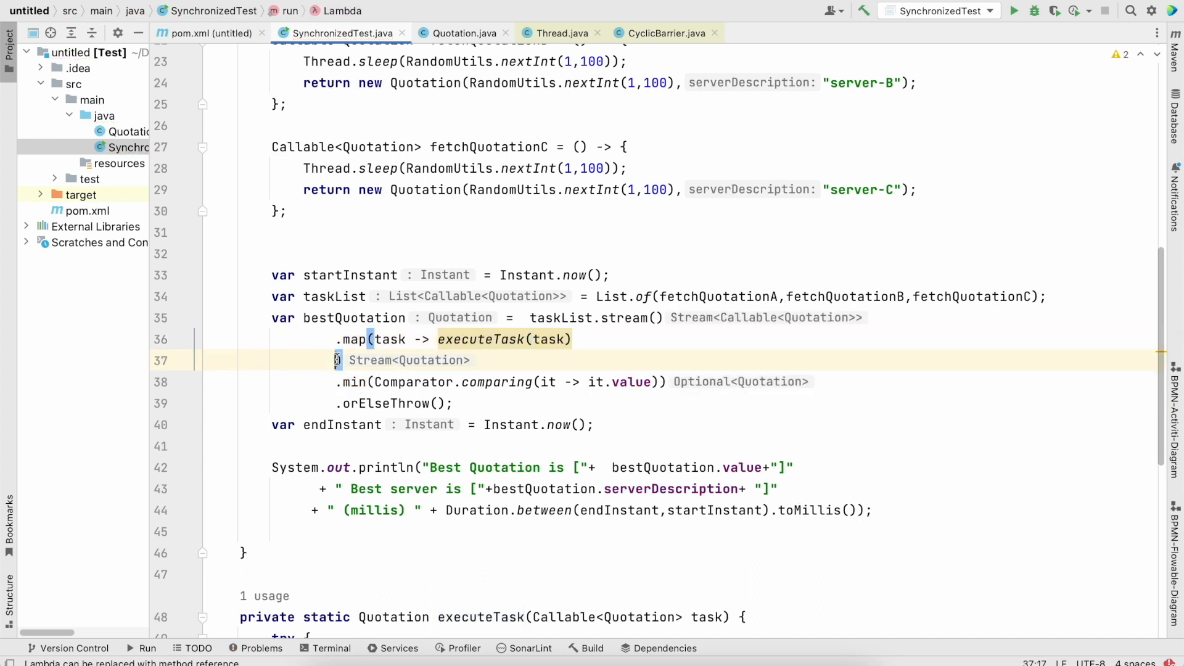
pyautogui.press('BackSpace')
# - Replace the lambda with the method reference SynchronizedTest::executeTask
pyautogui.doubleClick(380, 340)
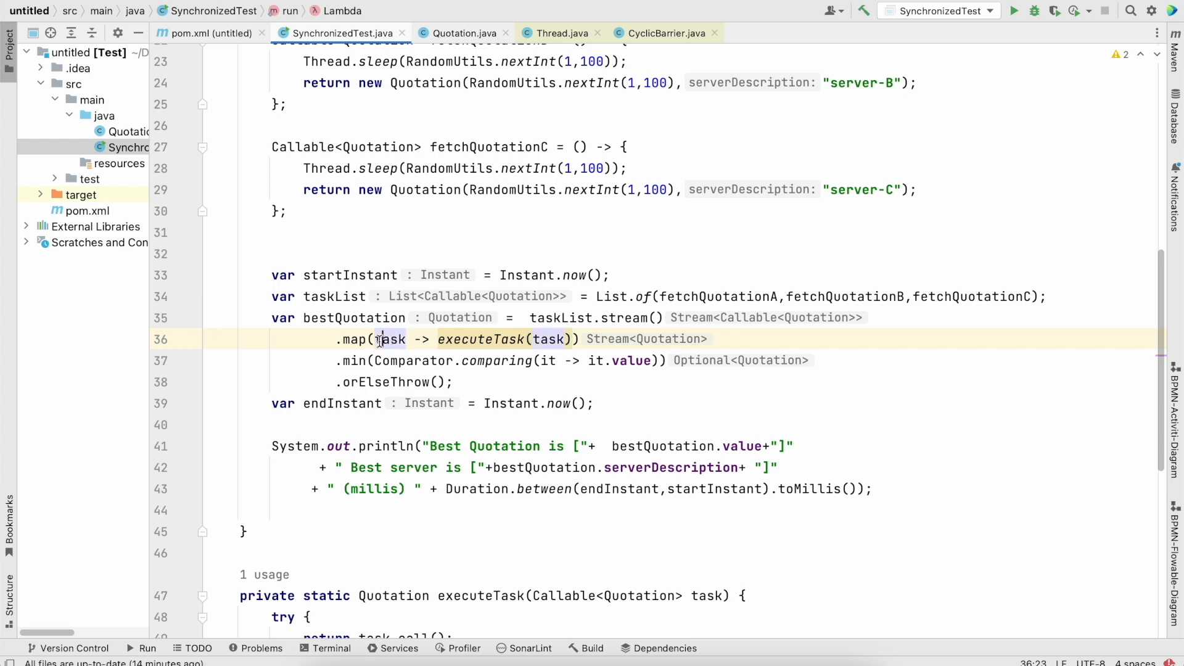
pyautogui.click(373, 339)
pyautogui.moveTo(372, 339); pyautogui.dragTo(573, 339)
pyautogui.rightClick(514, 339)
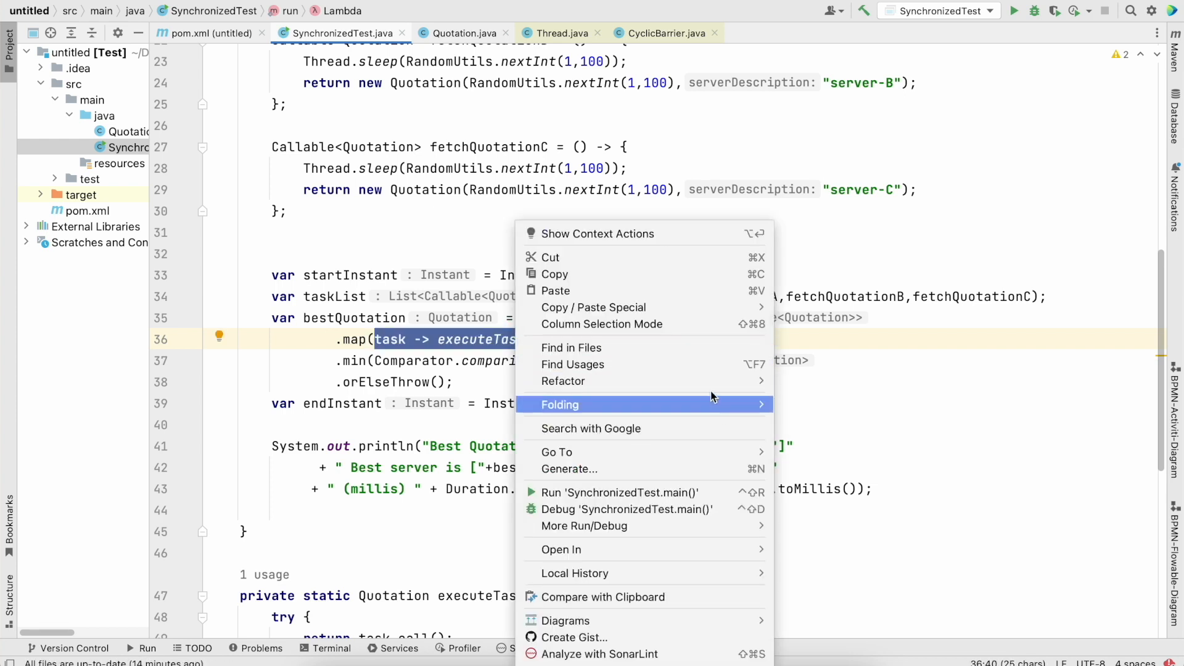
pyautogui.press('Escape')
pyautogui.click(373, 340)
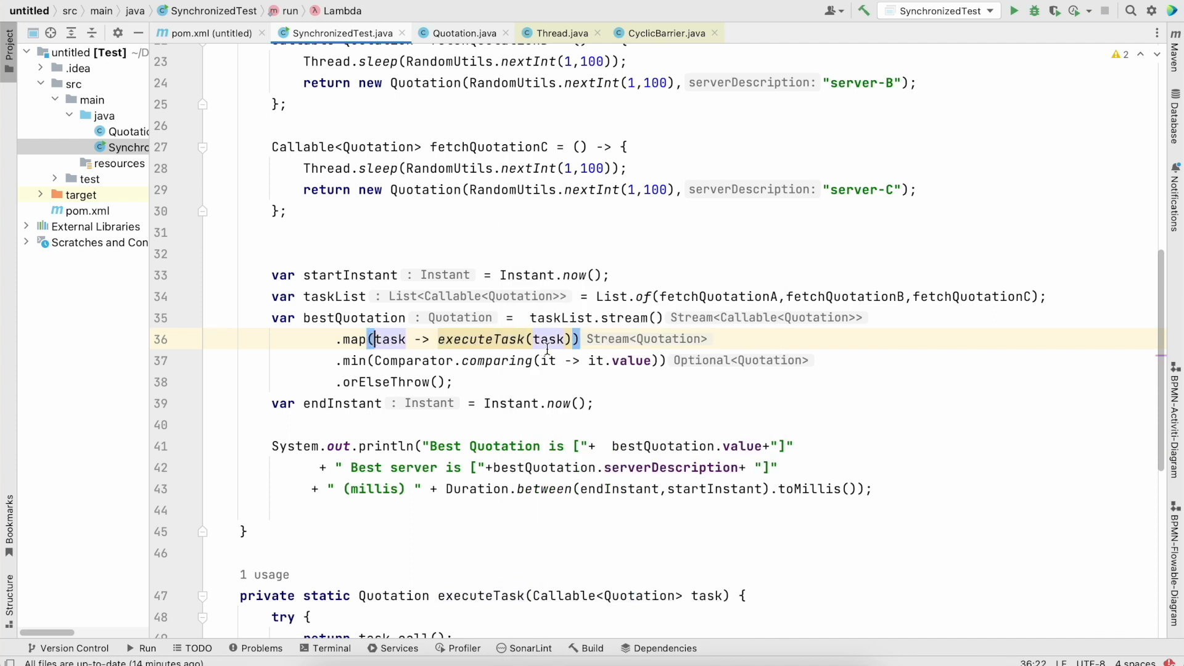
pyautogui.moveTo(373, 339); pyautogui.dragTo(572, 340)
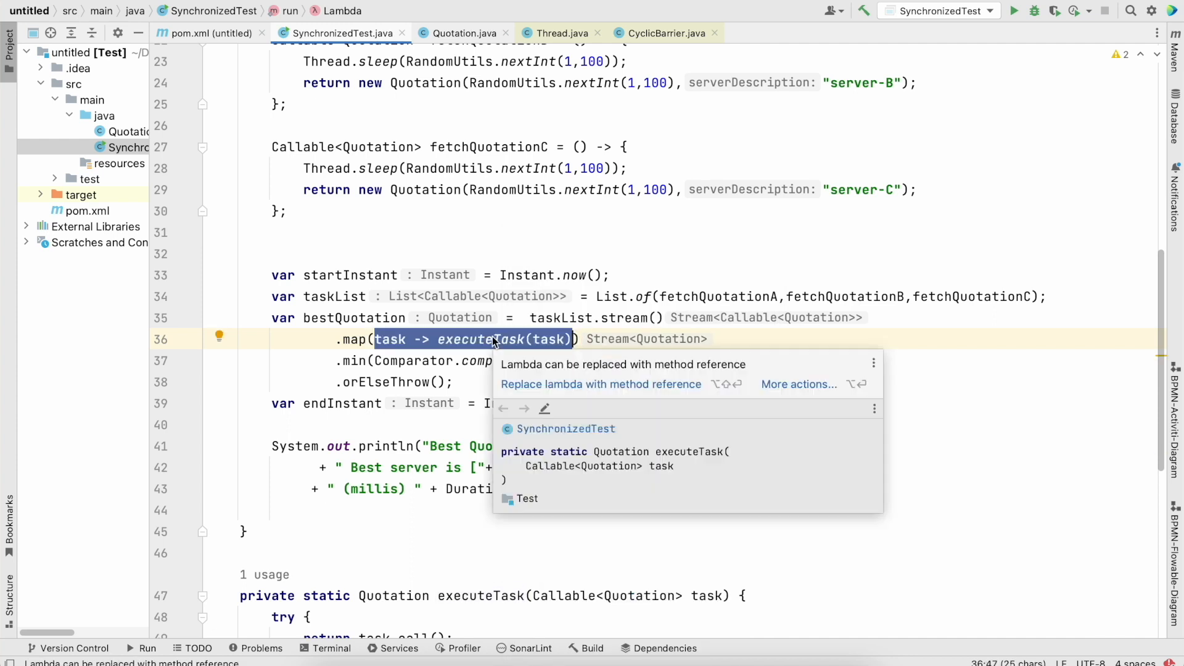
pyautogui.click(600, 385)
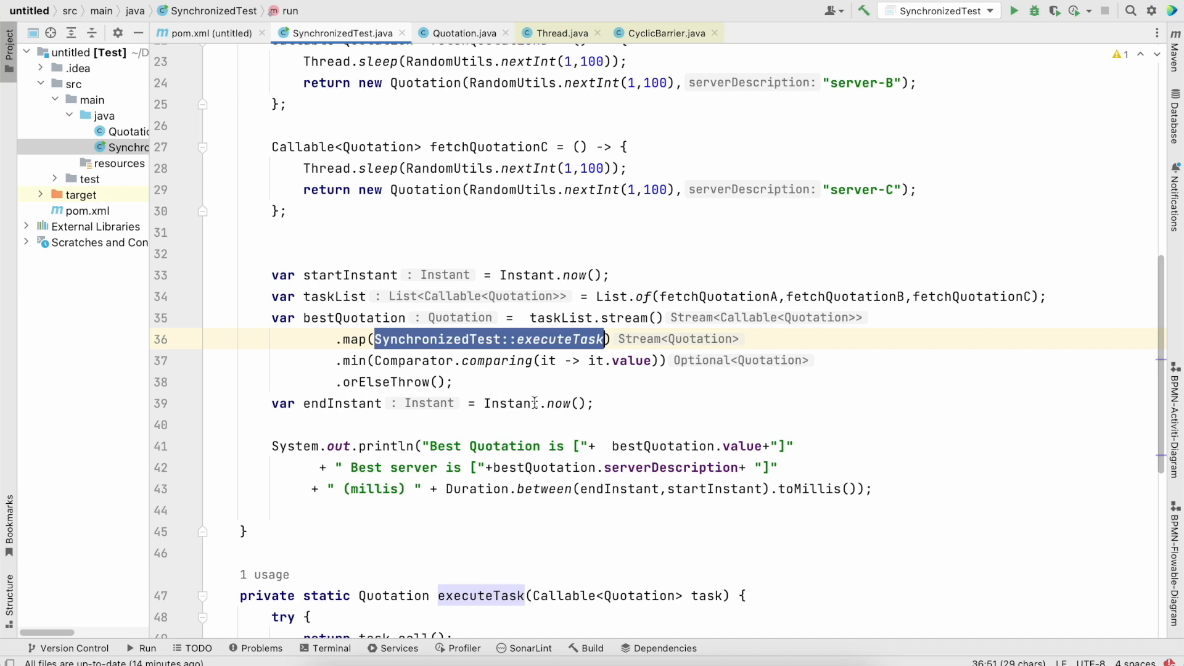
pyautogui.click(353, 350)
pyautogui.scroll(-3, 408, 366)
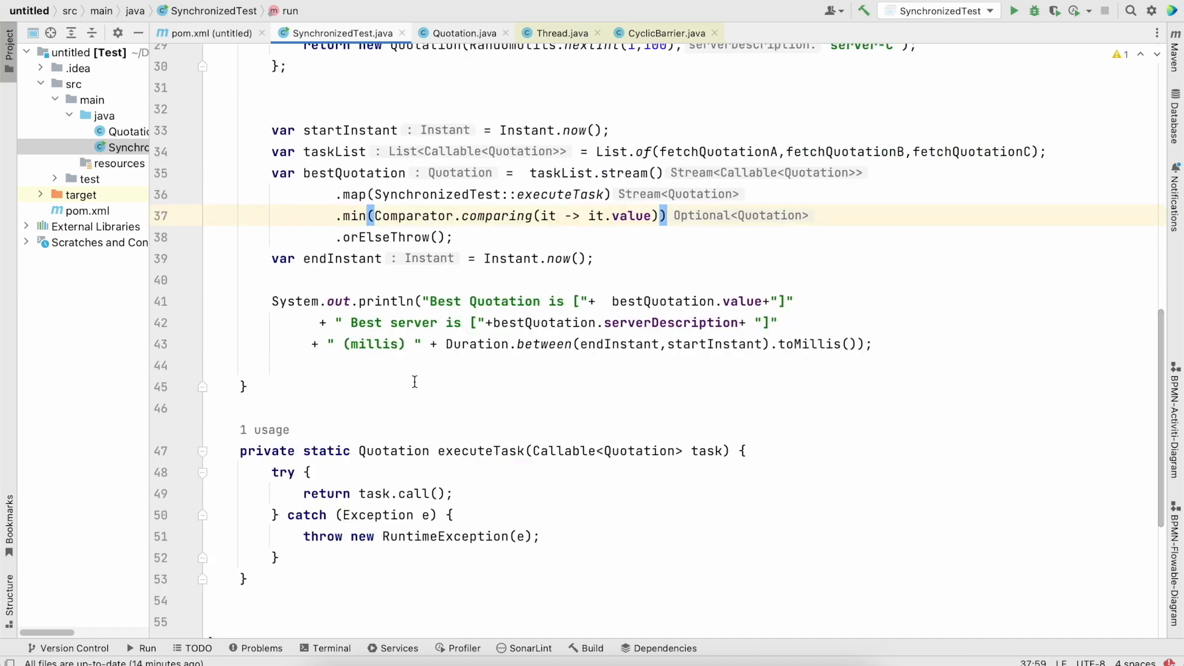
pyautogui.scroll(5, 413, 381)
pyautogui.scroll(5, 413, 381)
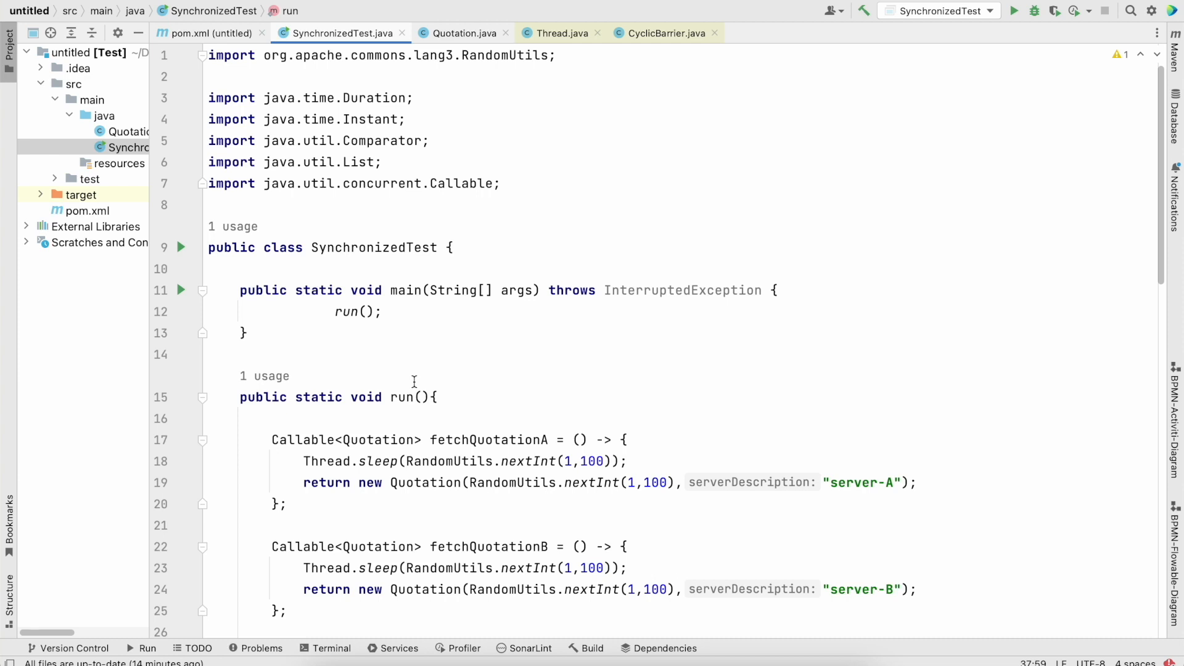
# - Run SynchronizedTest from main, enlarge the Run panel and rerun six times for varying best quotation, server and millis
pyautogui.click(180, 290)
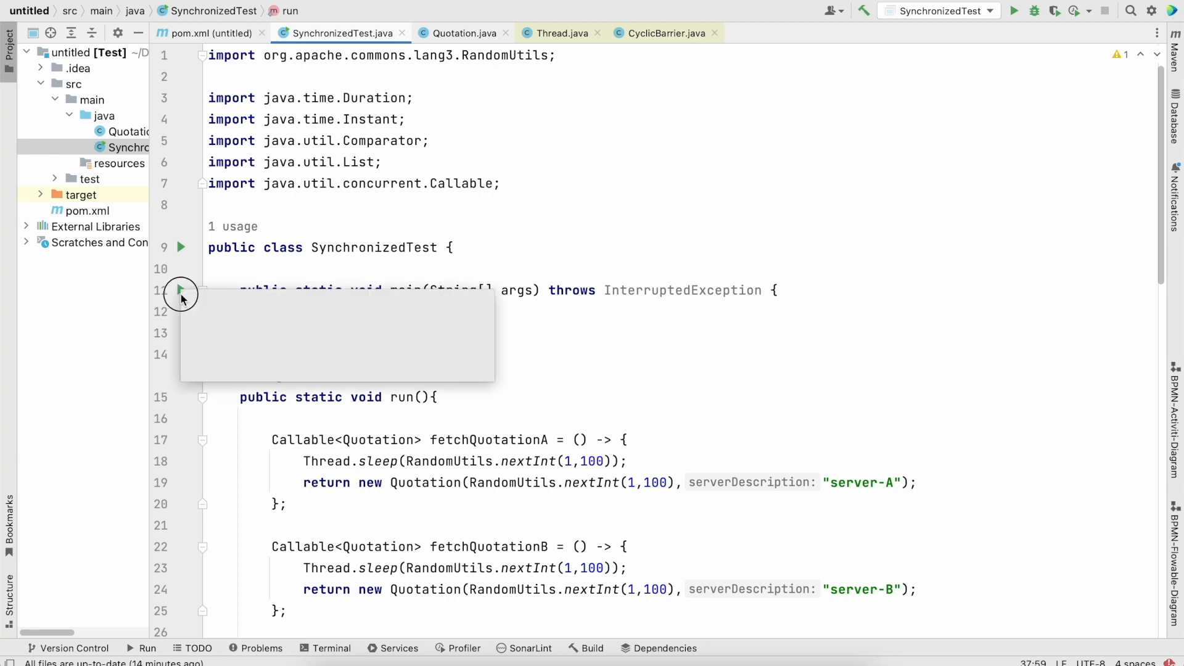
pyautogui.click(278, 304)
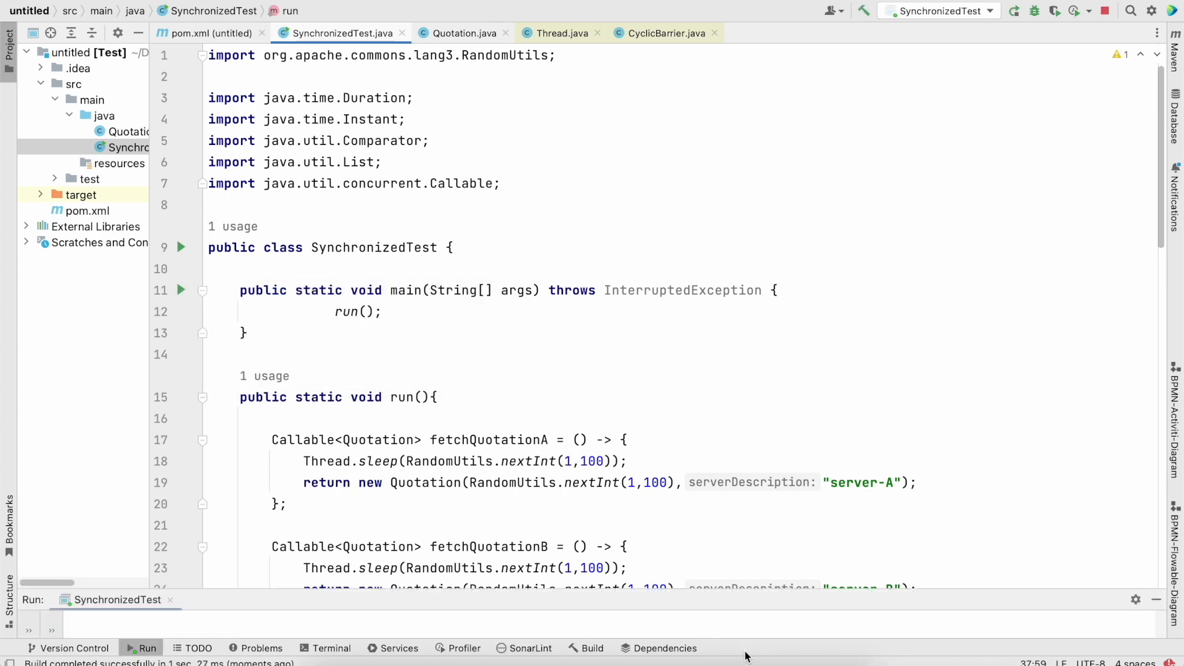
pyautogui.moveTo(736, 592); pyautogui.dragTo(746, 287)
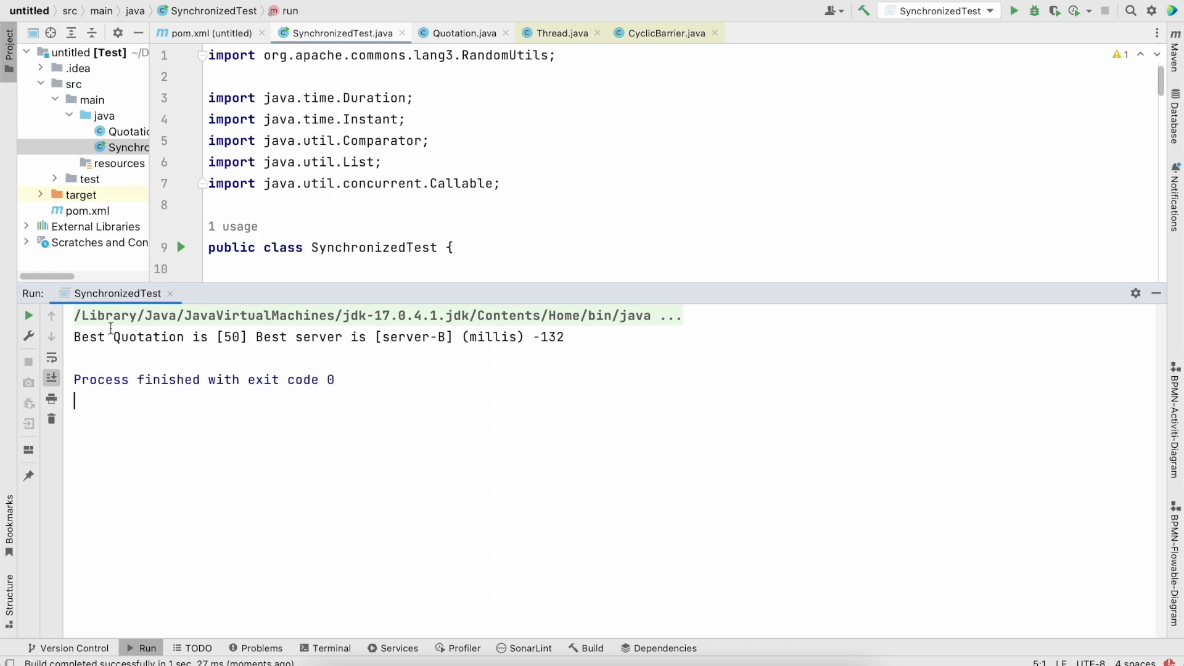
pyautogui.click(29, 316)
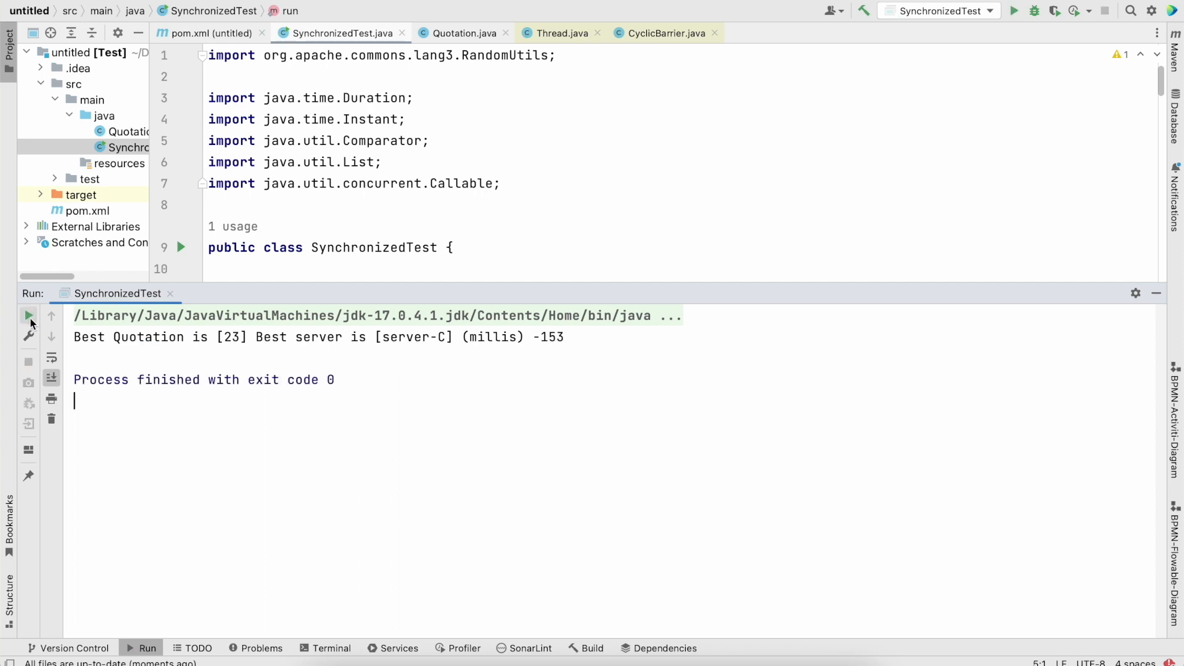
pyautogui.click(29, 319)
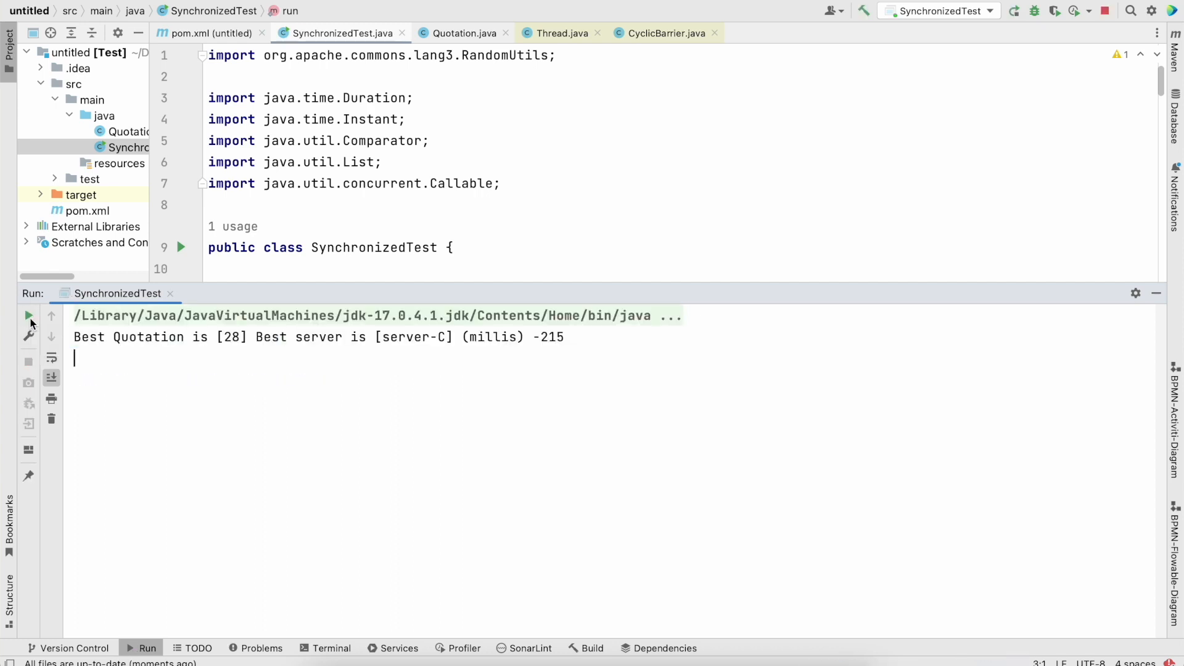
pyautogui.click(30, 319)
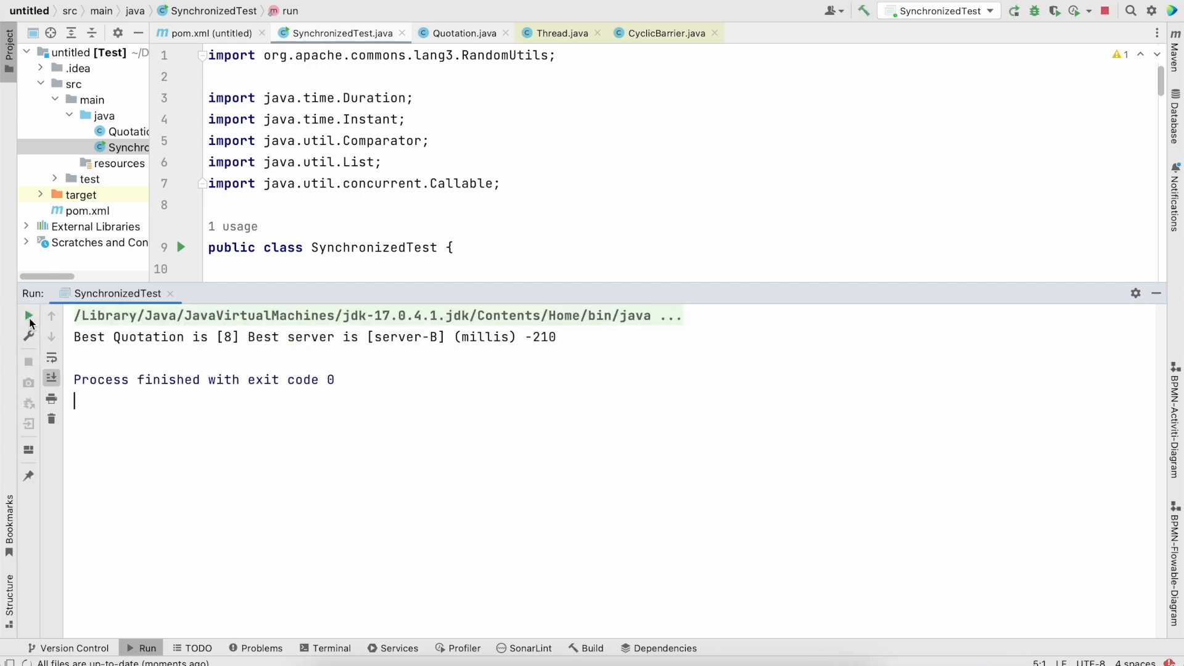
pyautogui.click(30, 317)
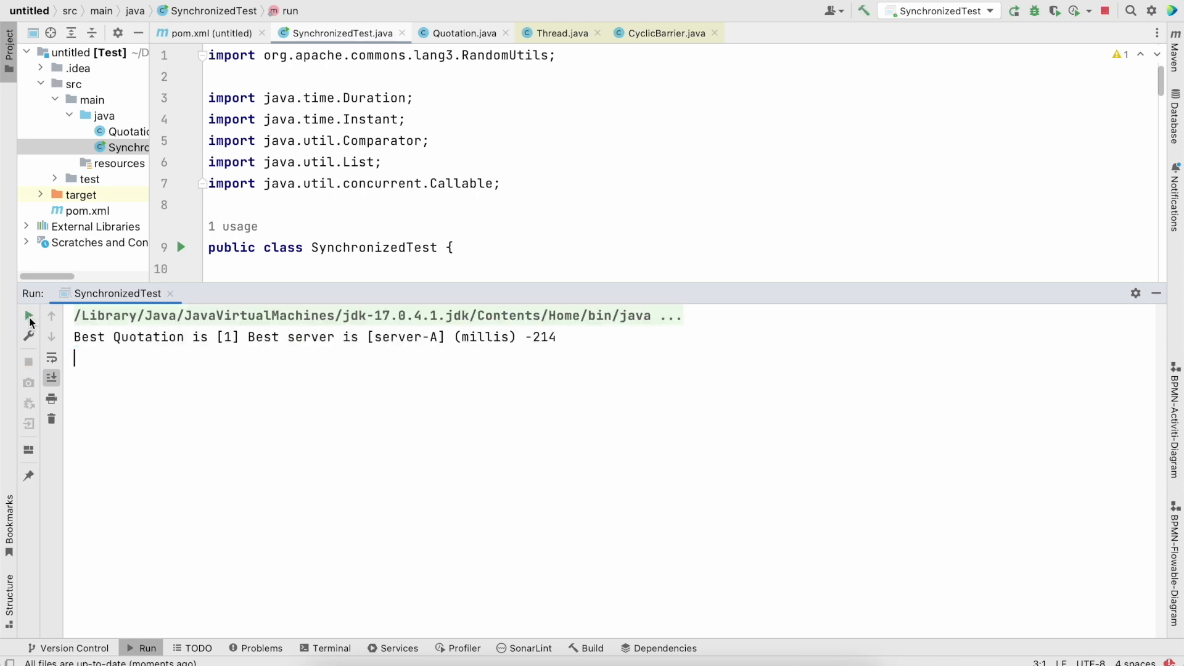
pyautogui.click(29, 317)
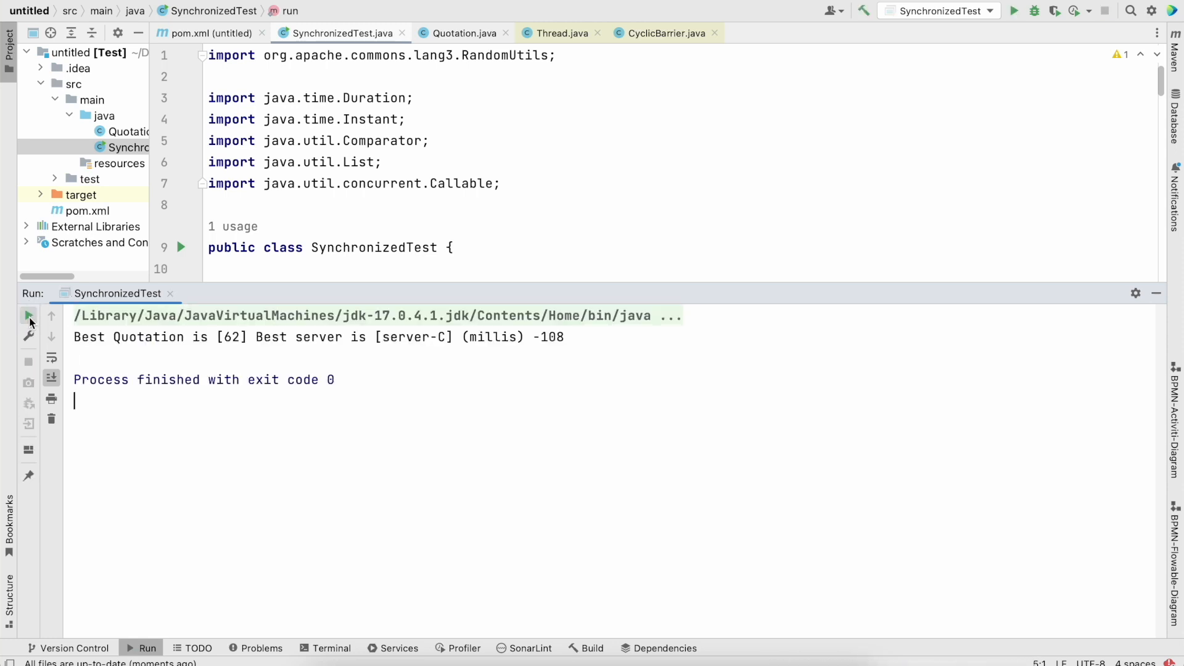
pyautogui.click(29, 318)
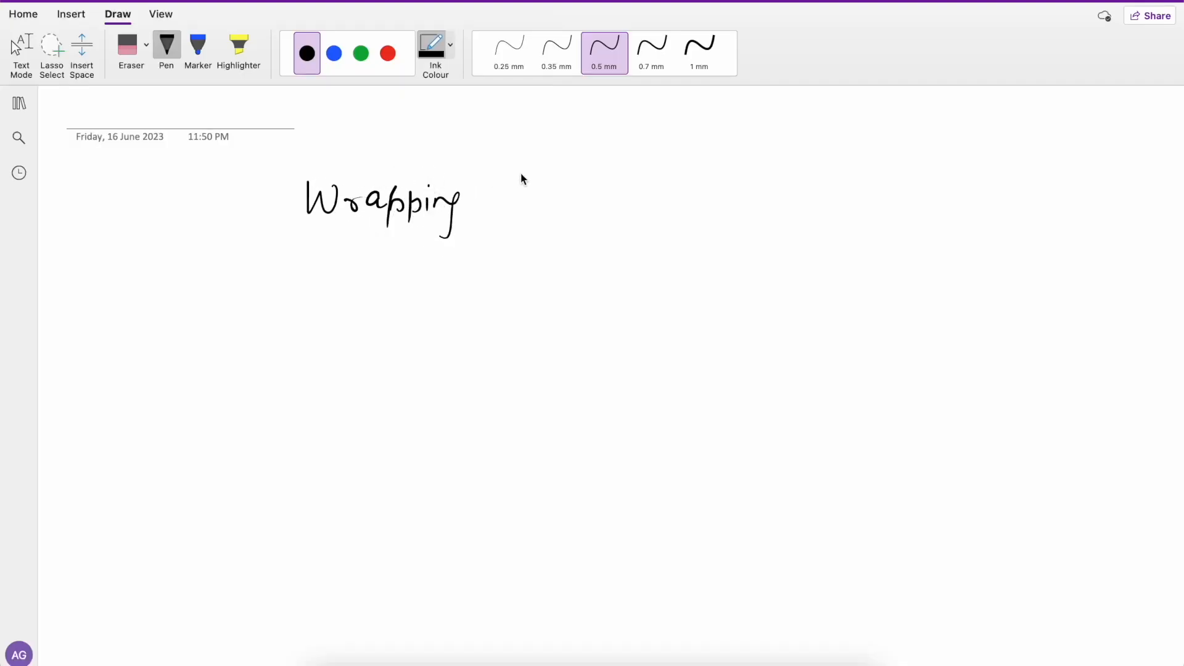
# - Handwrite 'this video' after Wrapping, then '-> we have seen to launch several tasks synchronously' with the black pen
pyautogui.moveTo(512, 176)
pyautogui.mouseDown()
pyautogui.moveTo(512, 218)
pyautogui.moveTo(702, 200)
pyautogui.mouseUp()
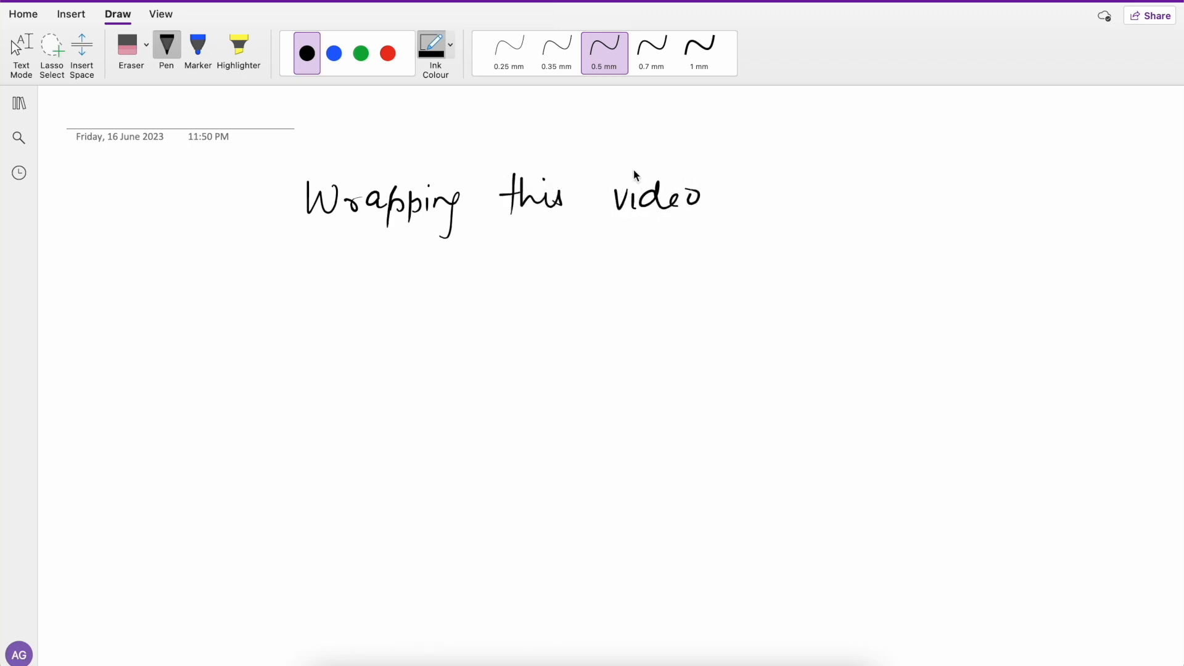
pyautogui.moveTo(269, 291); pyautogui.dragTo(382, 302)
pyautogui.moveTo(400, 277)
pyautogui.mouseDown()
pyautogui.moveTo(407, 301)
pyautogui.moveTo(461, 294)
pyautogui.mouseUp()
pyautogui.moveTo(551, 269)
pyautogui.mouseDown()
pyautogui.moveTo(542, 294)
pyautogui.moveTo(602, 288)
pyautogui.mouseUp()
pyautogui.moveTo(636, 250); pyautogui.dragTo(643, 286)
pyautogui.moveTo(630, 274); pyautogui.dragTo(660, 279)
pyautogui.moveTo(712, 249)
pyautogui.mouseDown()
pyautogui.moveTo(716, 288)
pyautogui.moveTo(757, 285)
pyautogui.mouseUp()
pyautogui.moveTo(759, 270)
pyautogui.mouseDown()
pyautogui.moveTo(796, 287)
pyautogui.moveTo(838, 278)
pyautogui.mouseUp()
pyautogui.moveTo(443, 344); pyautogui.dragTo(435, 370)
pyautogui.moveTo(432, 352); pyautogui.dragTo(551, 365)
pyautogui.moveTo(603, 328)
pyautogui.mouseDown()
pyautogui.moveTo(605, 356)
pyautogui.moveTo(648, 366)
pyautogui.mouseUp()
pyautogui.moveTo(659, 326)
pyautogui.mouseDown()
pyautogui.moveTo(672, 365)
pyautogui.moveTo(685, 361)
pyautogui.mouseUp()
pyautogui.moveTo(582, 335); pyautogui.dragTo(617, 334)
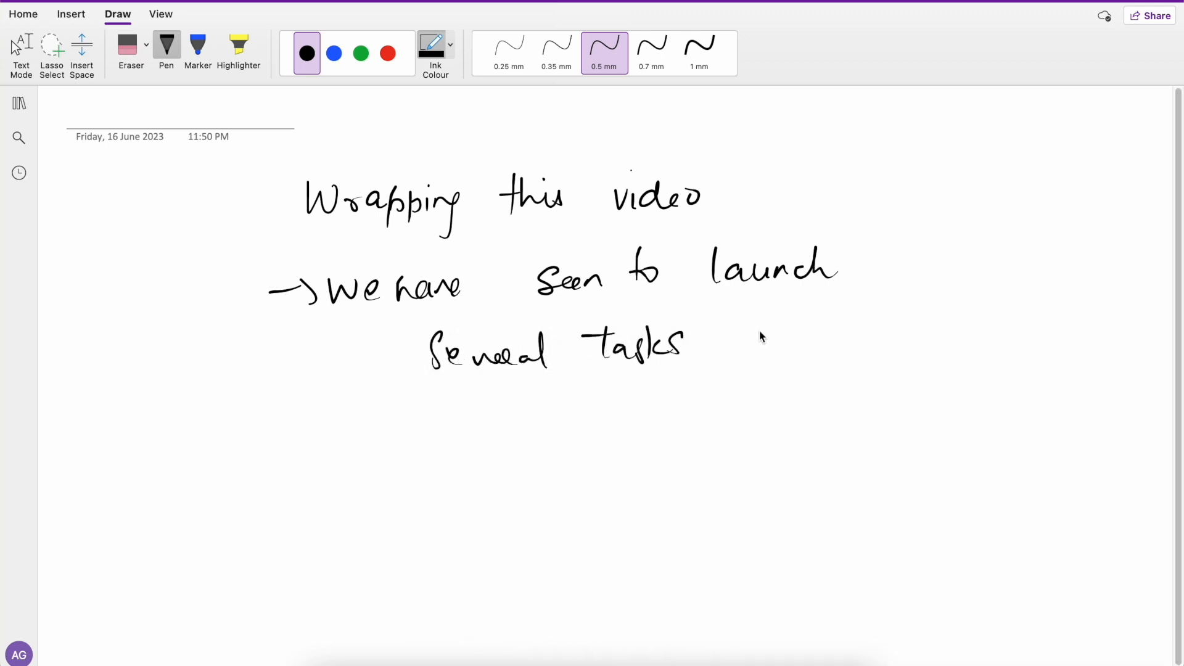
pyautogui.moveTo(759, 328)
pyautogui.mouseDown()
pyautogui.moveTo(752, 366)
pyautogui.moveTo(798, 359)
pyautogui.mouseUp()
pyautogui.moveTo(812, 341)
pyautogui.mouseDown()
pyautogui.moveTo(807, 359)
pyautogui.moveTo(838, 360)
pyautogui.mouseUp()
pyautogui.moveTo(842, 343); pyautogui.dragTo(936, 360)
pyautogui.moveTo(939, 319)
pyautogui.mouseDown()
pyautogui.moveTo(963, 359)
pyautogui.moveTo(934, 389)
pyautogui.mouseUp()
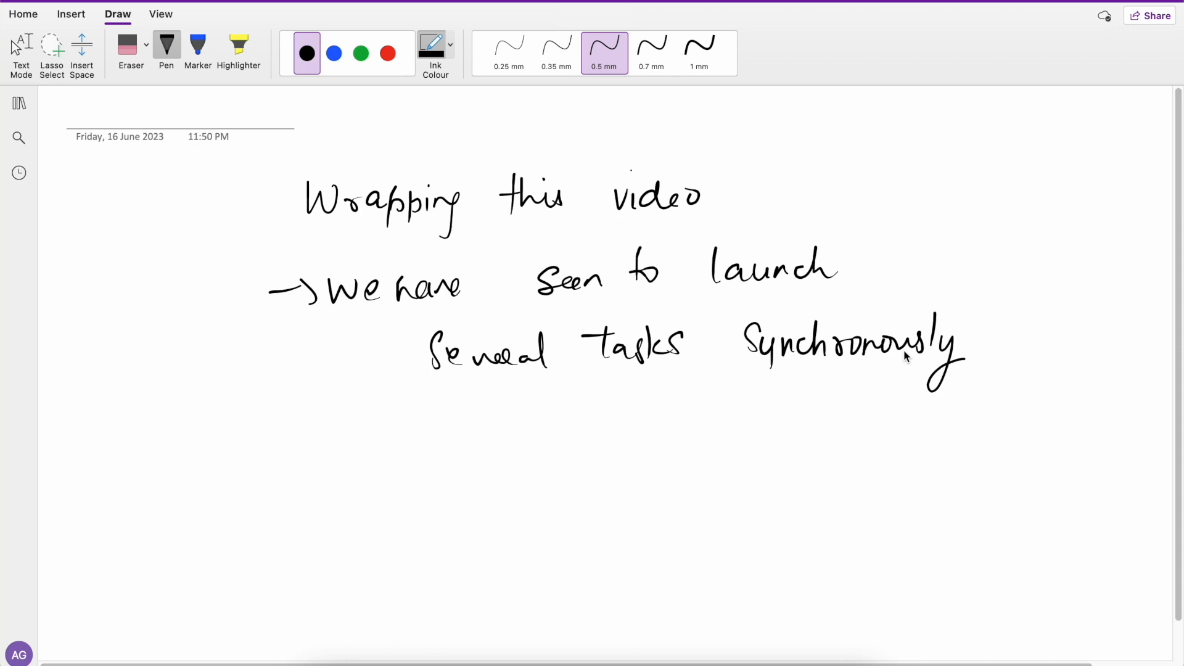